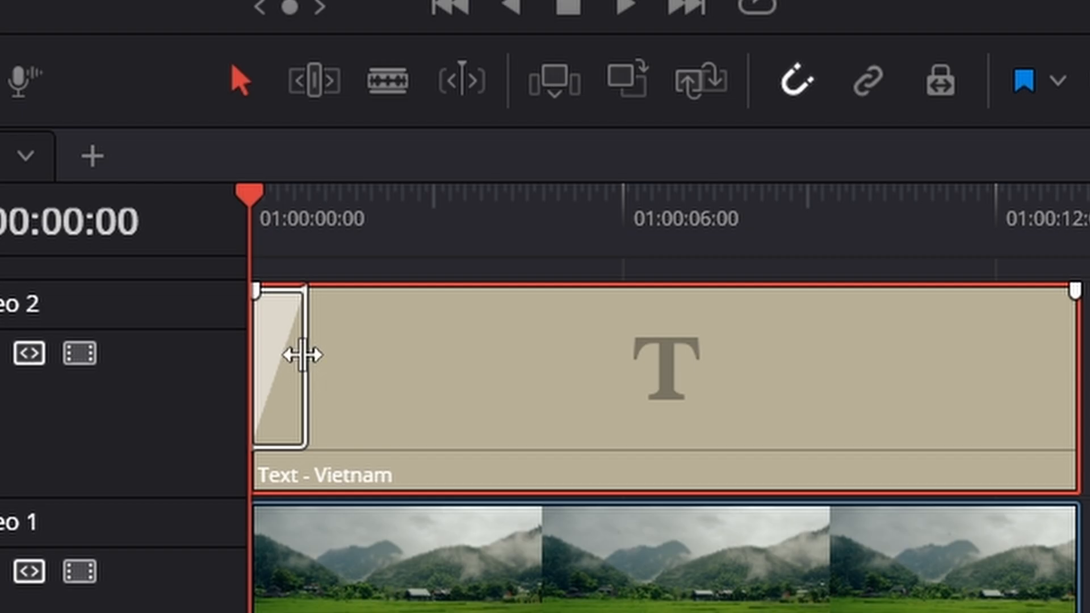
# Lengthen the transition at the start of the Vietnam title to about 2.3 seconds and play it back.
pyautogui.moveTo(304, 355); pyautogui.dragTo(387, 353)
pyautogui.press('Home')
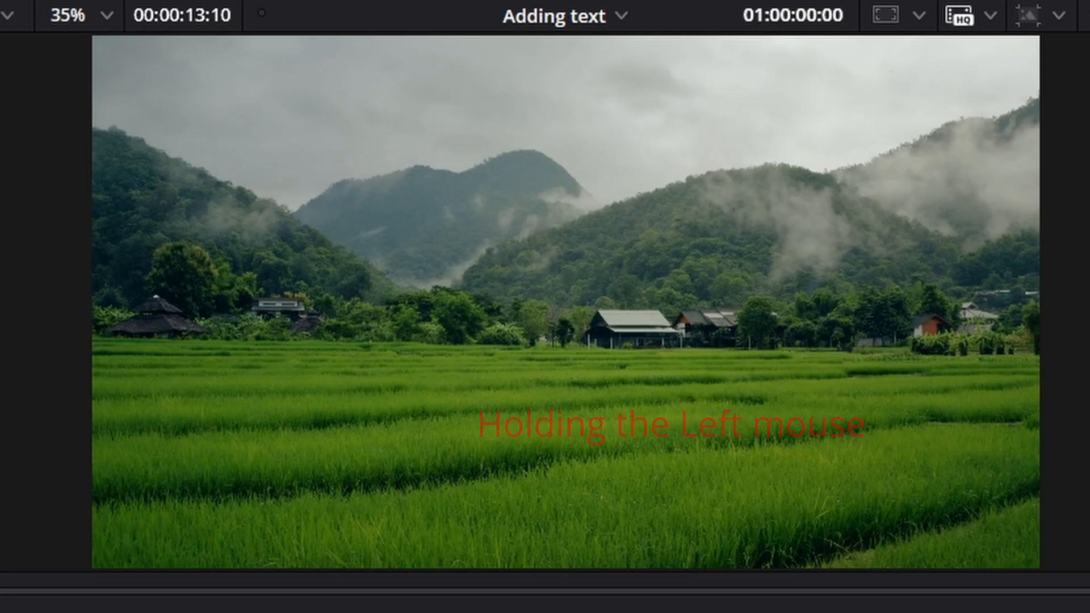
pyautogui.press('space')
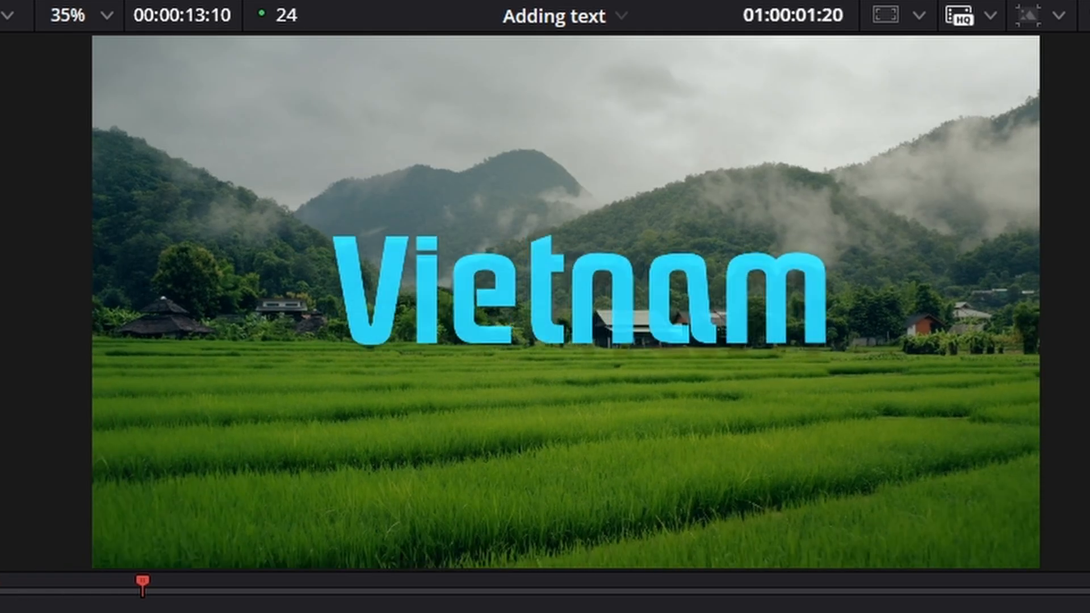
pyautogui.click(572, 509)
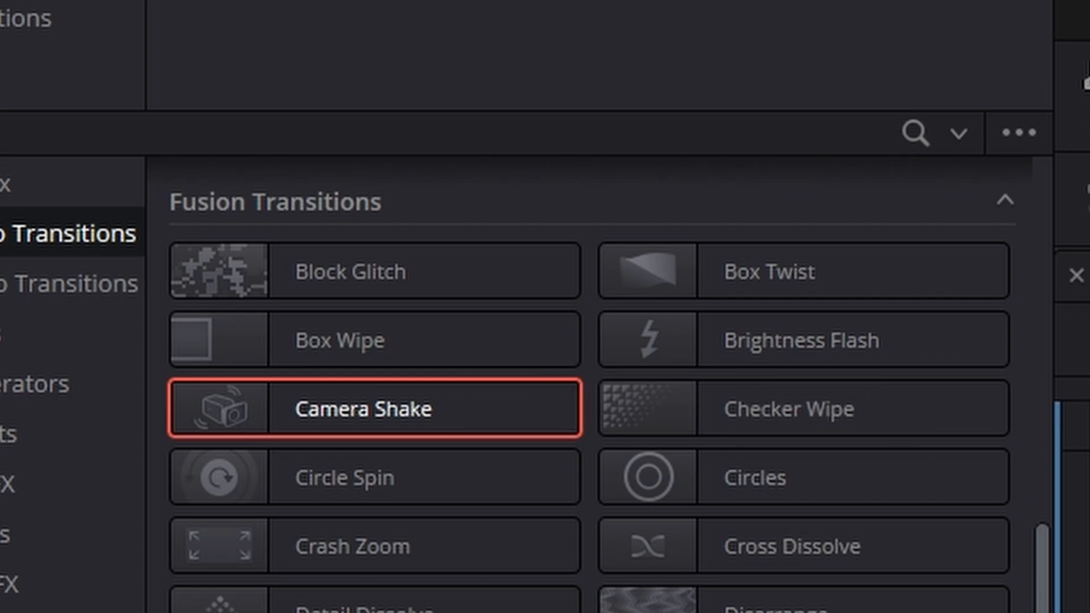
# Apply the Camera Shake transition to the end of the Vietnam title and play back the ending.
pyautogui.moveTo(363, 409); pyautogui.dragTo(862, 279)
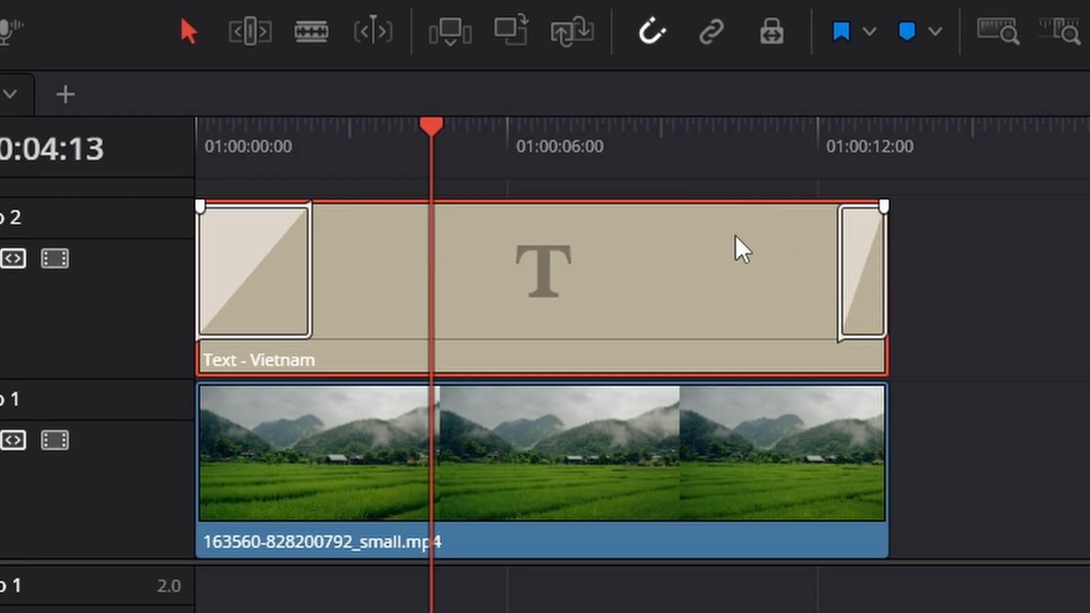
pyautogui.click(823, 151)
pyautogui.press('space')
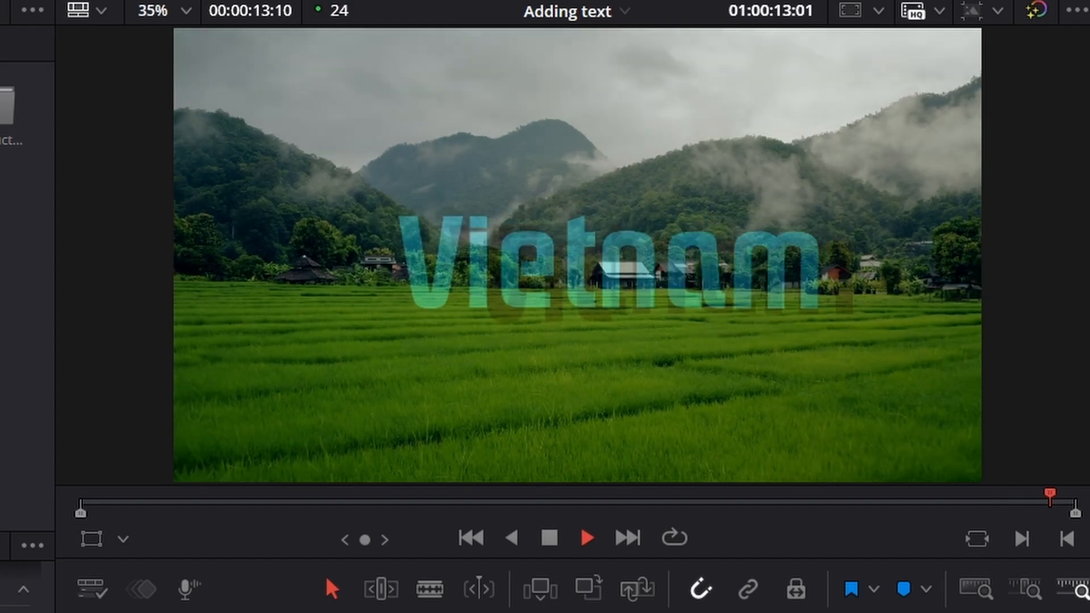
# Replace the Vietnam title's start transition with the Crash Zoom Fusion transition and play it back.
pyautogui.click(574, 373)
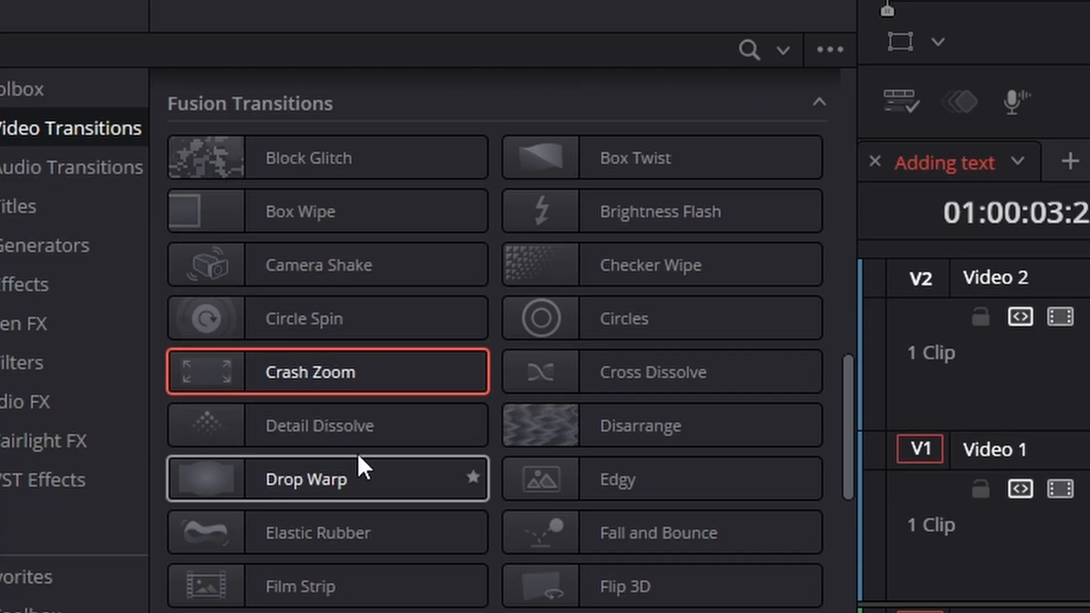
pyautogui.moveTo(212, 363); pyautogui.dragTo(1089, 311)
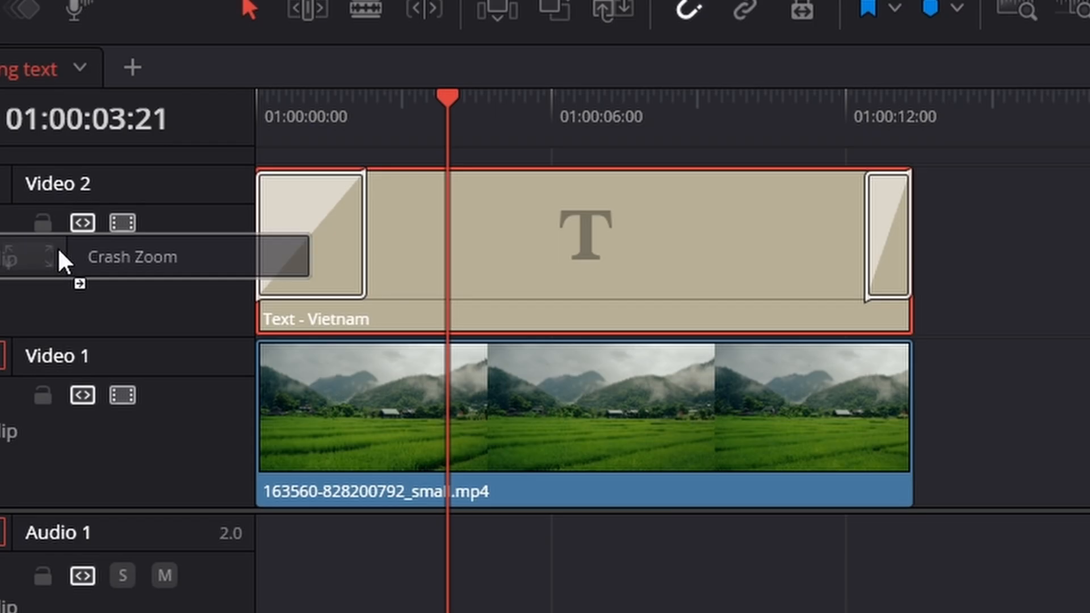
pyautogui.moveTo(301, 216); pyautogui.dragTo(302, 214)
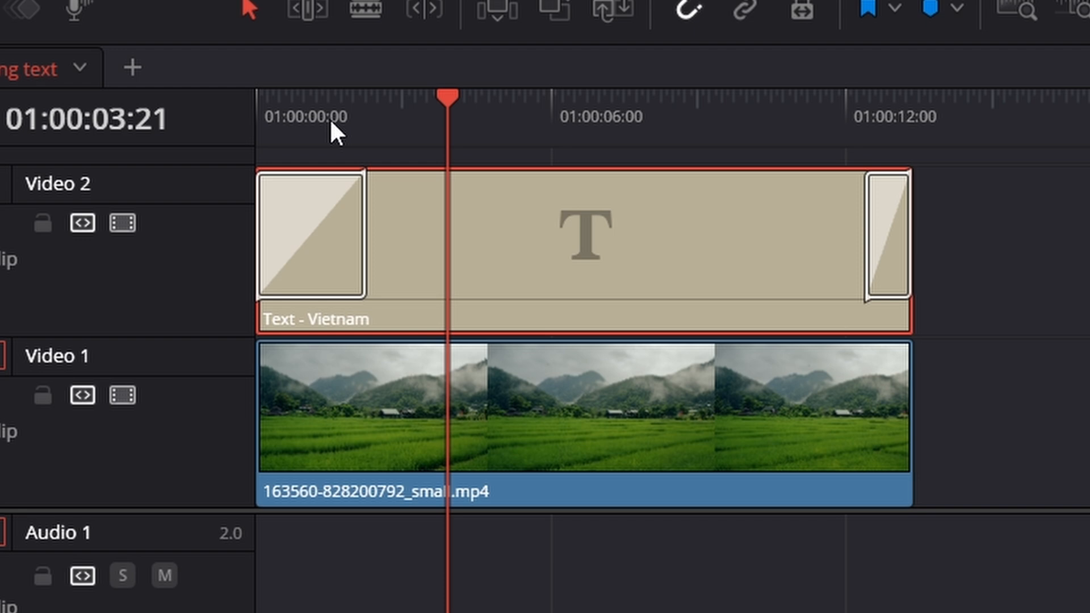
pyautogui.click(329, 118)
pyautogui.press('space')
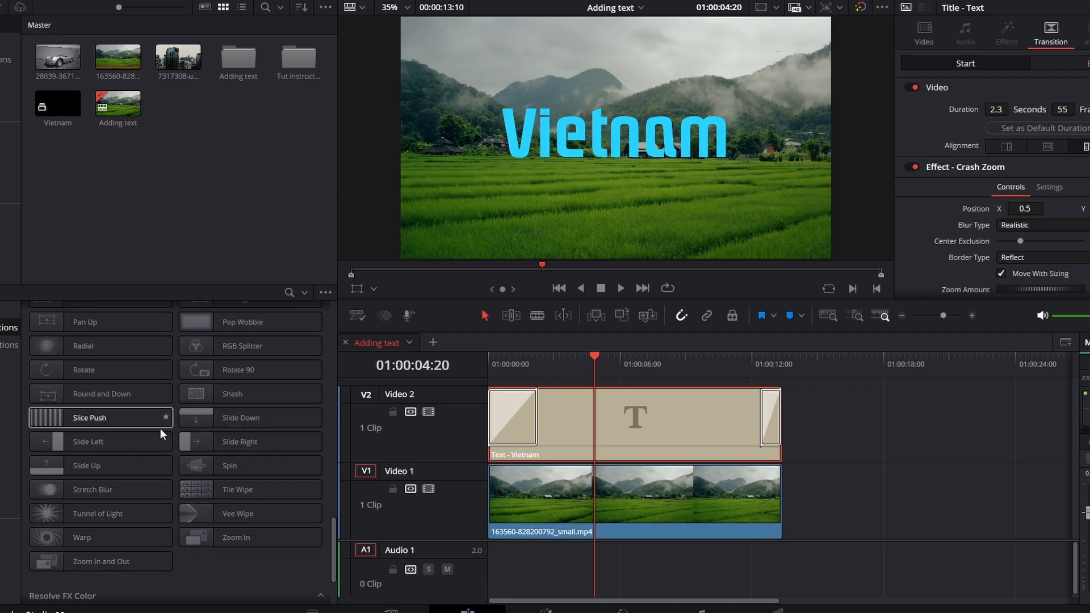
# Replace the title's start transition with Burn Away from Resolve FX Stylize and play the opening to preview it.
pyautogui.scroll(-5, 161, 428)
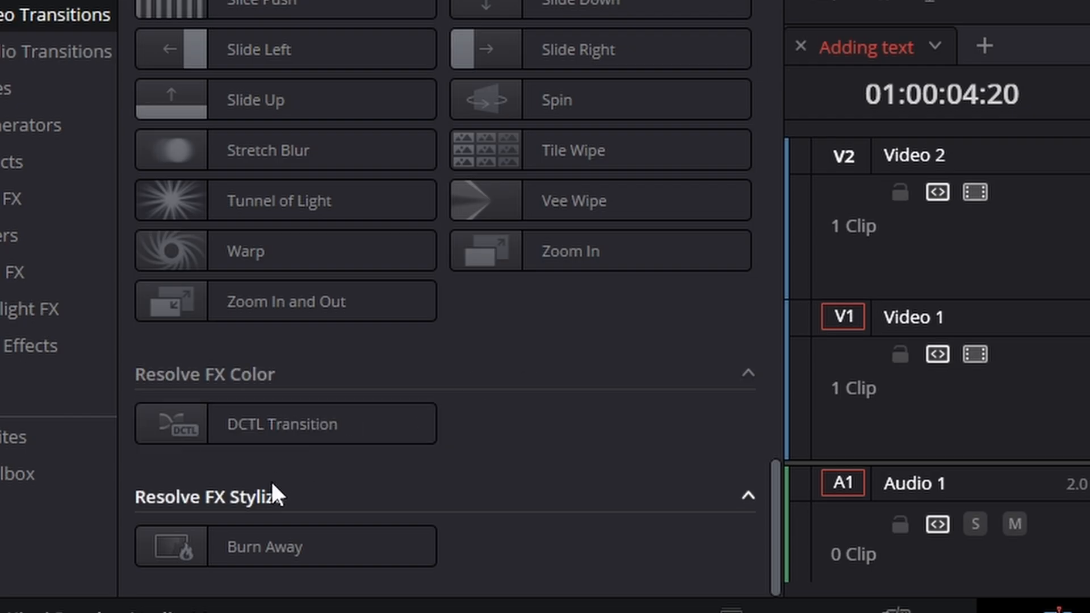
pyautogui.moveTo(168, 543)
pyautogui.mouseDown()
pyautogui.moveTo(284, 545)
pyautogui.moveTo(1054, 236)
pyautogui.moveTo(1089, 183)
pyautogui.mouseUp()
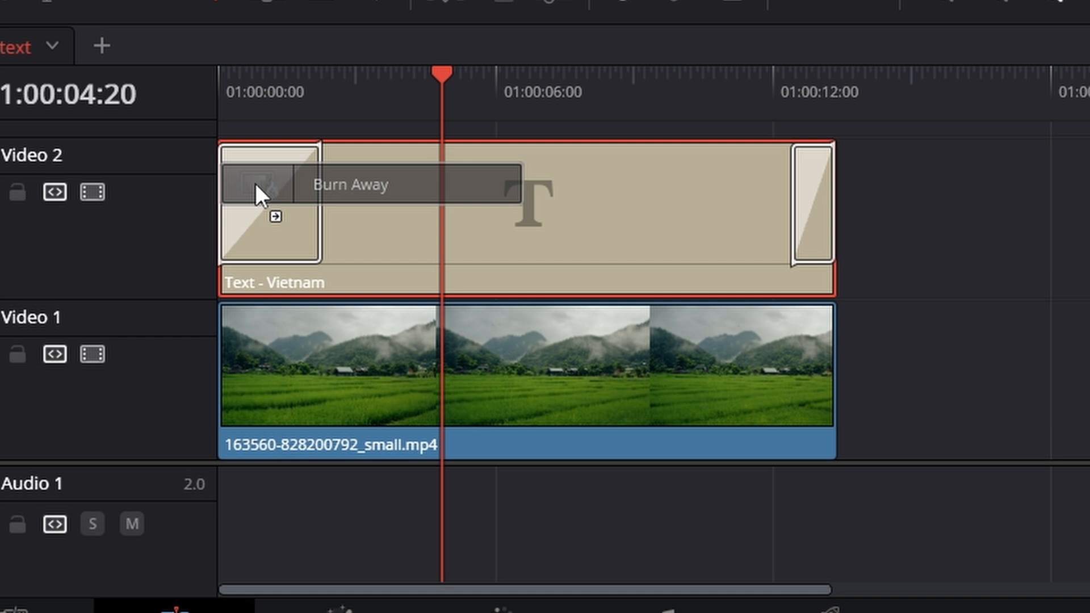
pyautogui.moveTo(256, 183); pyautogui.dragTo(256, 183)
pyautogui.click(268, 85)
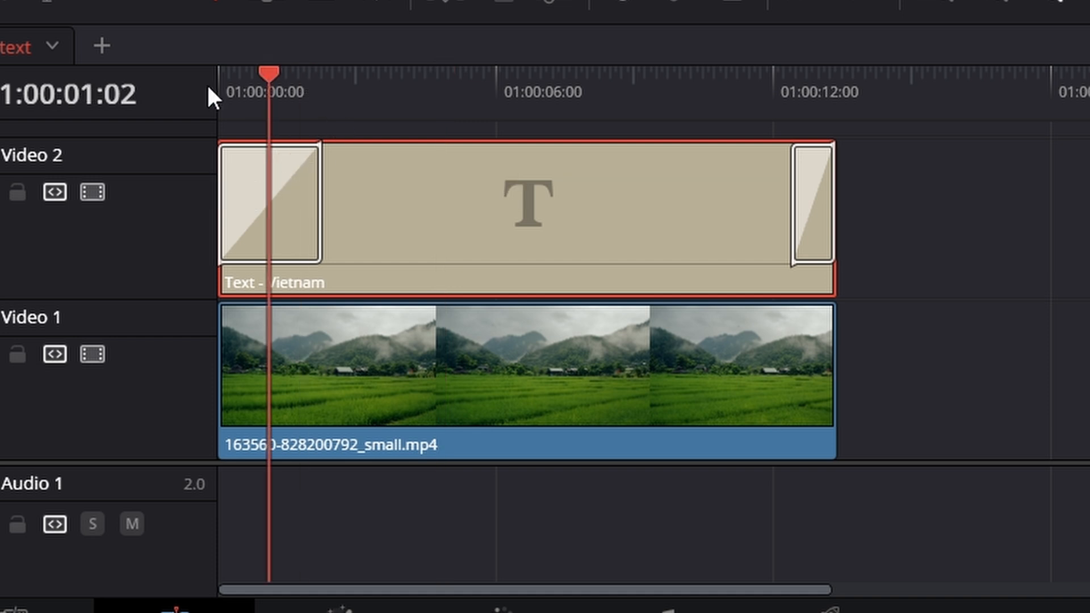
pyautogui.press('space')
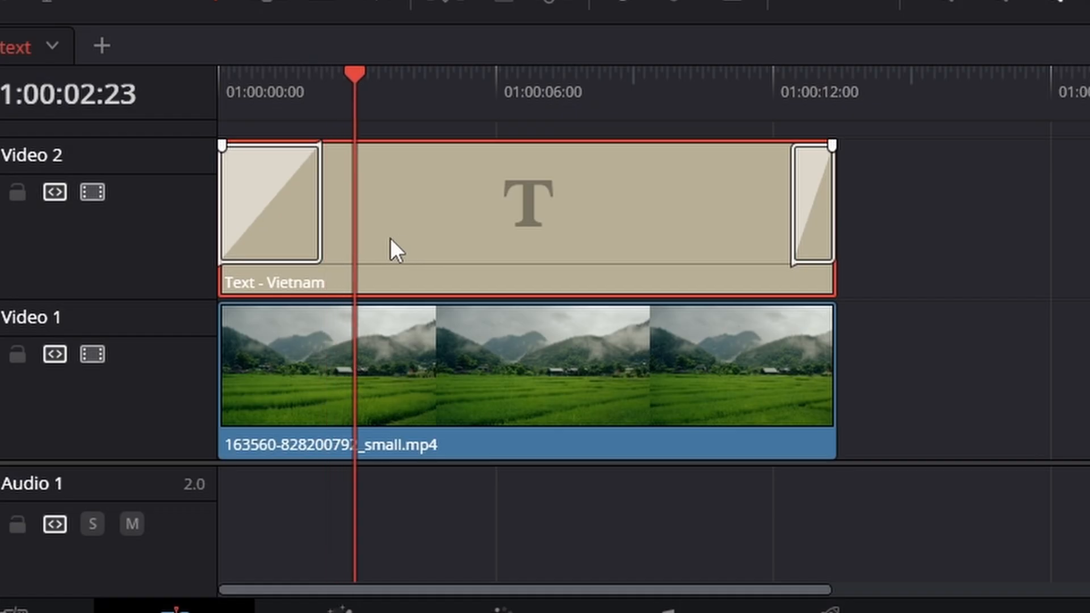
pyautogui.click(267, 94)
pyautogui.moveTo(242, 102); pyautogui.dragTo(219, 99)
pyautogui.press('space')
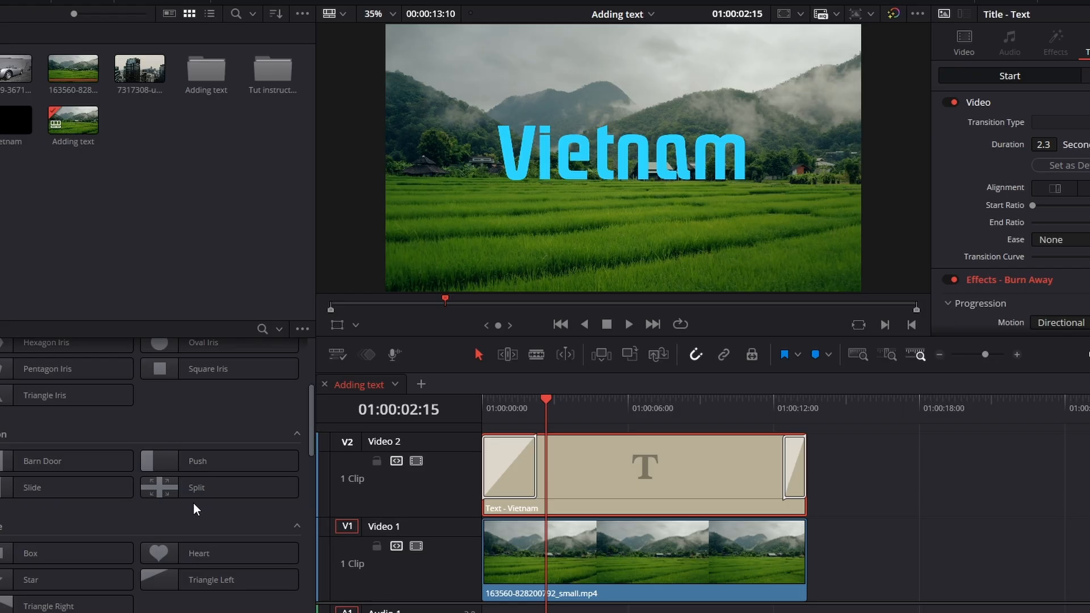
# Replace the title's start transition with the Push motion transition and play it from the beginning.
pyautogui.click(166, 457)
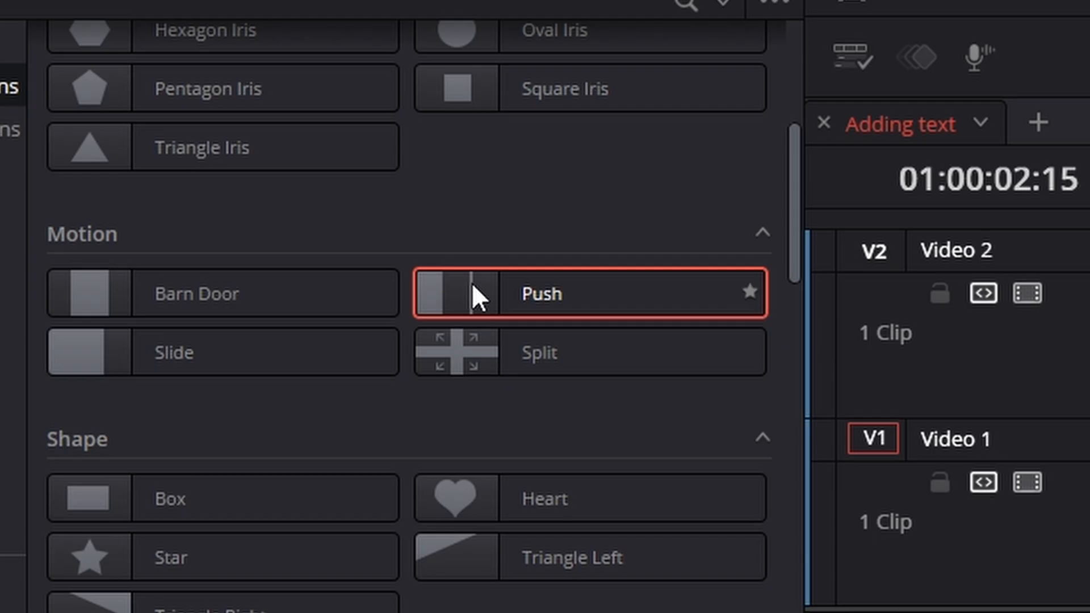
pyautogui.moveTo(472, 282); pyautogui.dragTo(1089, 284)
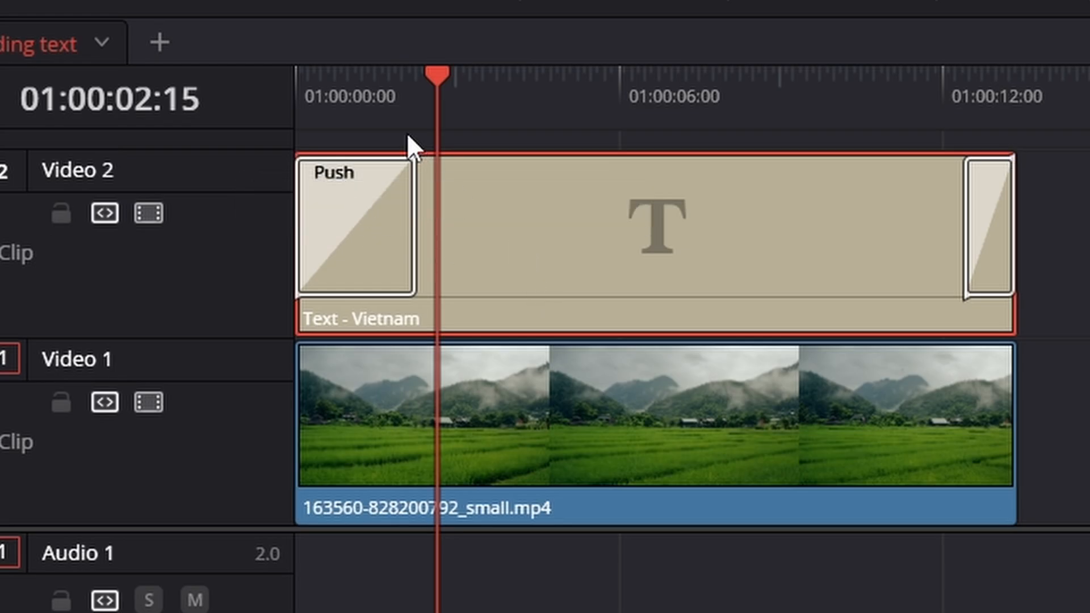
pyautogui.press('Home')
pyautogui.press('space')
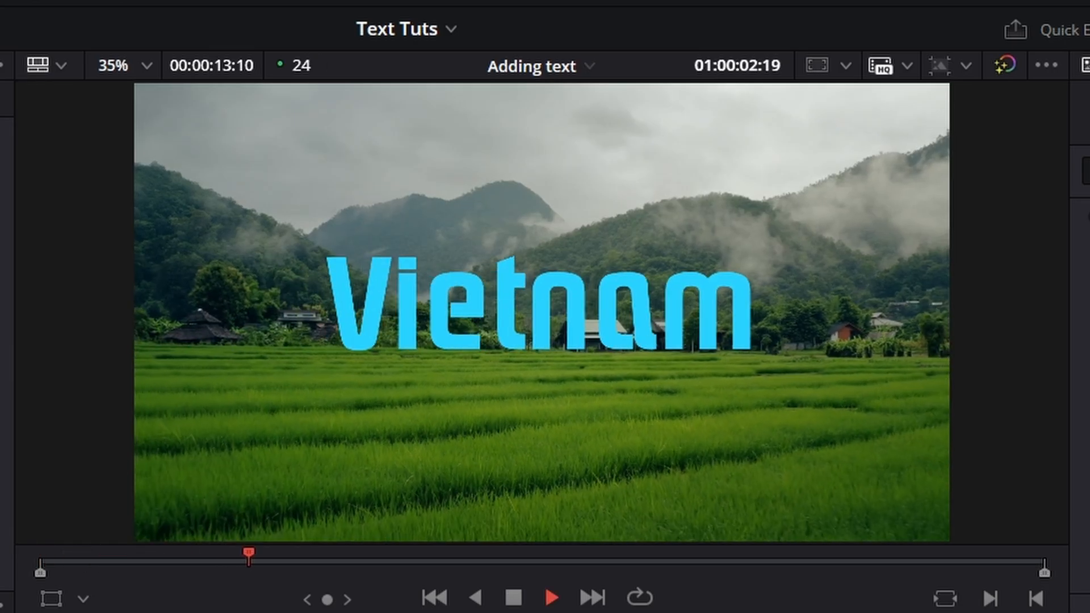
# Stop playback, shorten the Push transition to 1.7 seconds and replay the title from the beginning.
pyautogui.press('space')
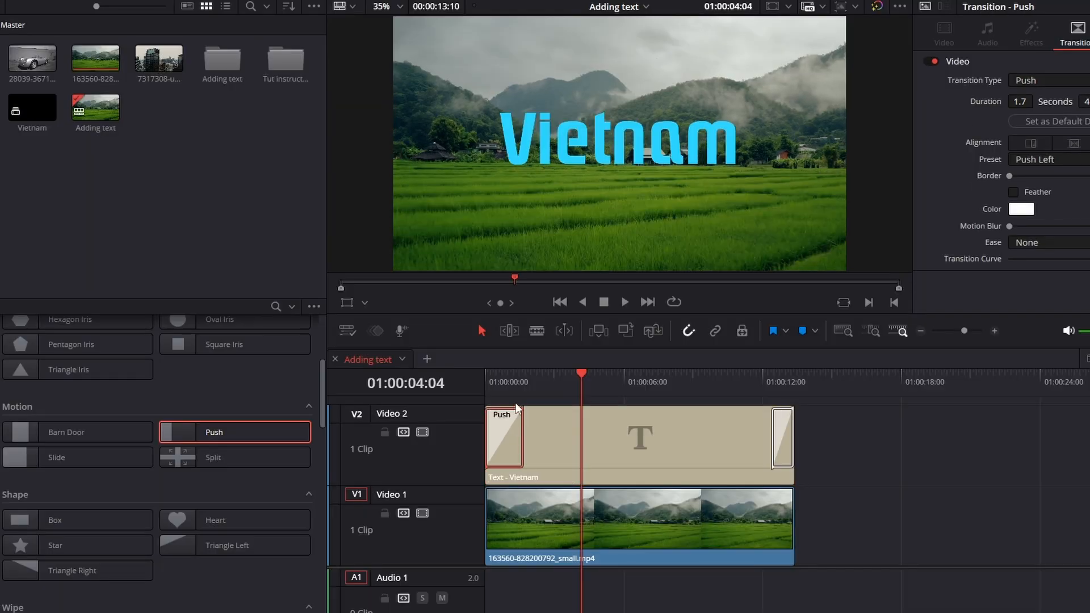
pyautogui.press('Home')
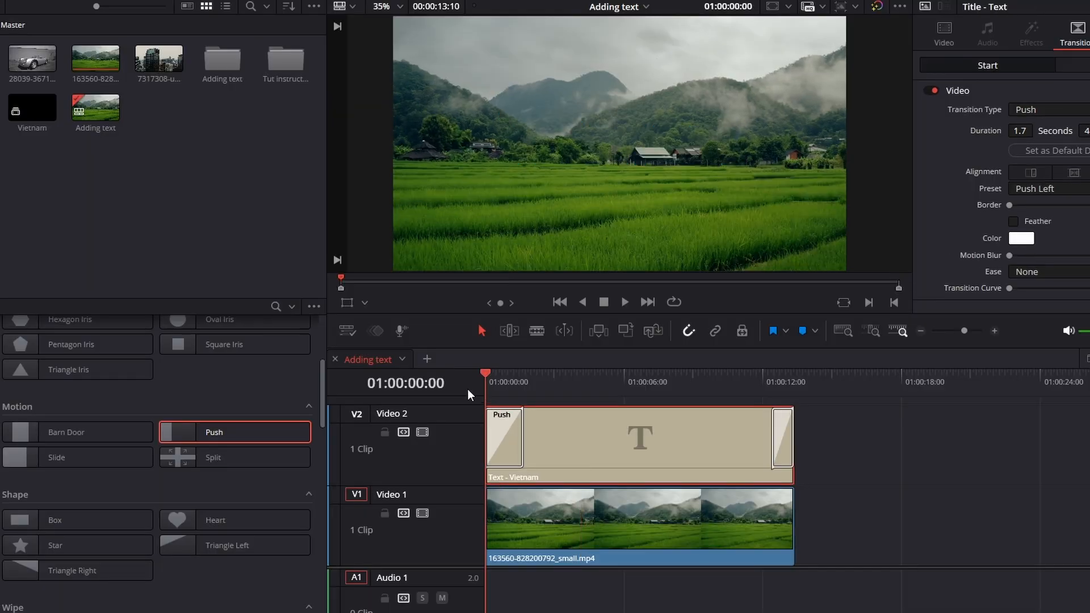
pyautogui.press('space')
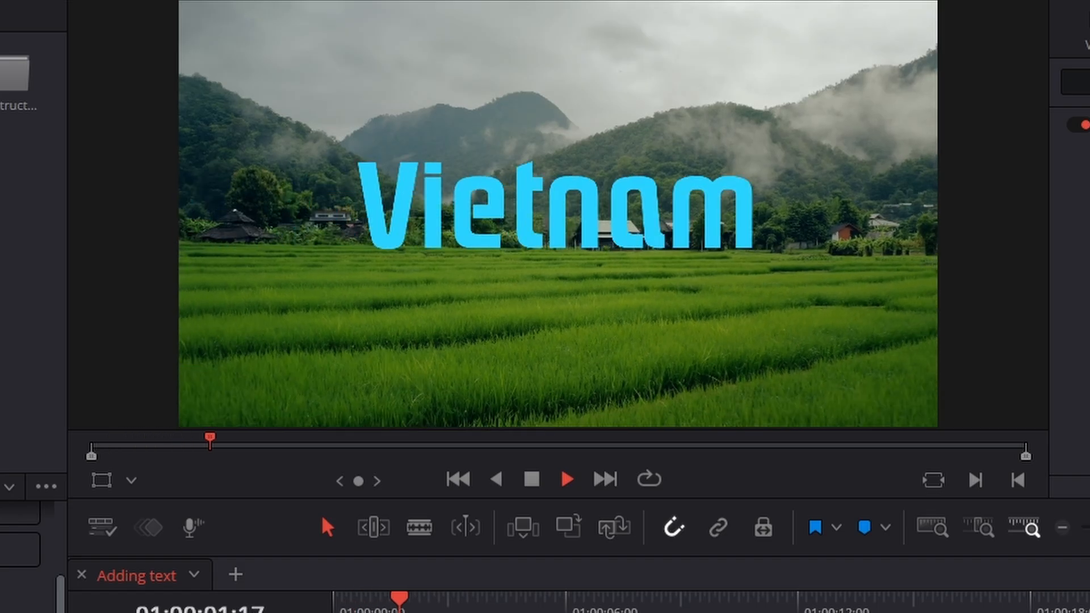
pyautogui.press('space')
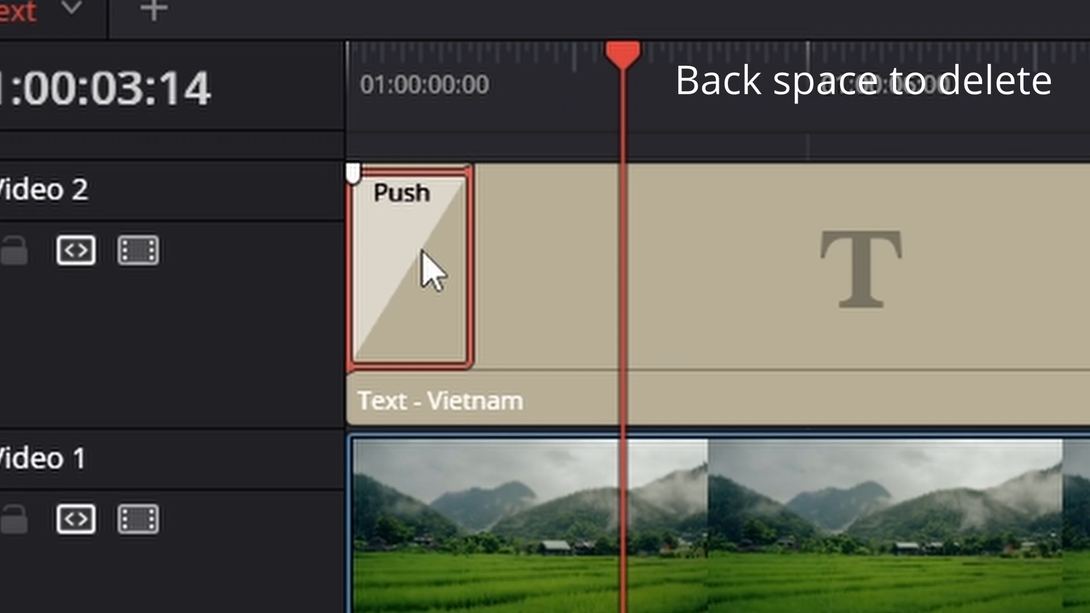
# Delete both the Push transition at the start and the transition at the end of the Vietnam title.
pyautogui.press('BackSpace')
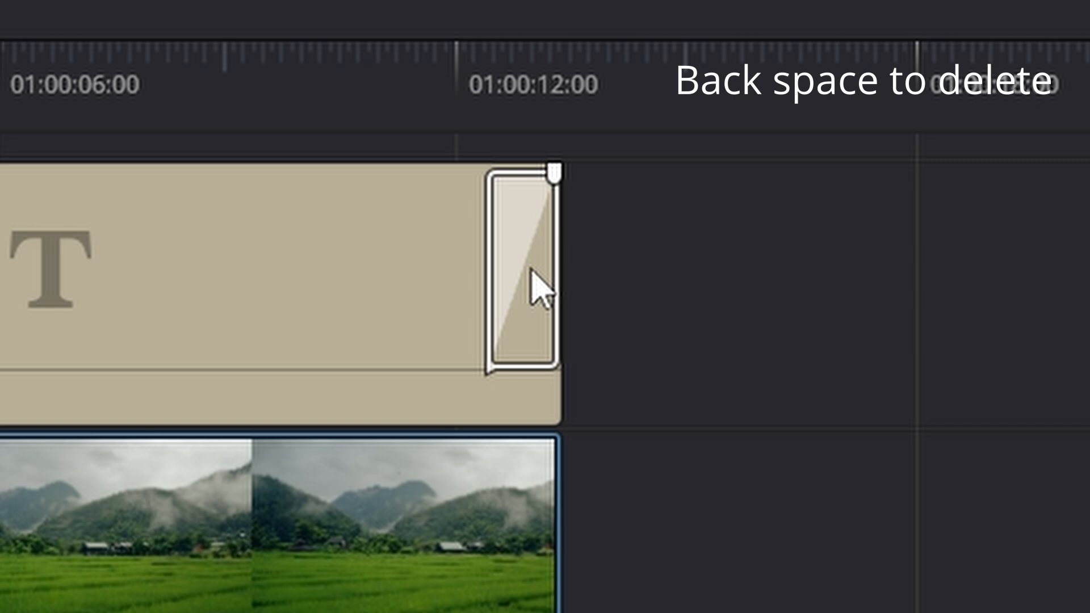
pyautogui.click(533, 272)
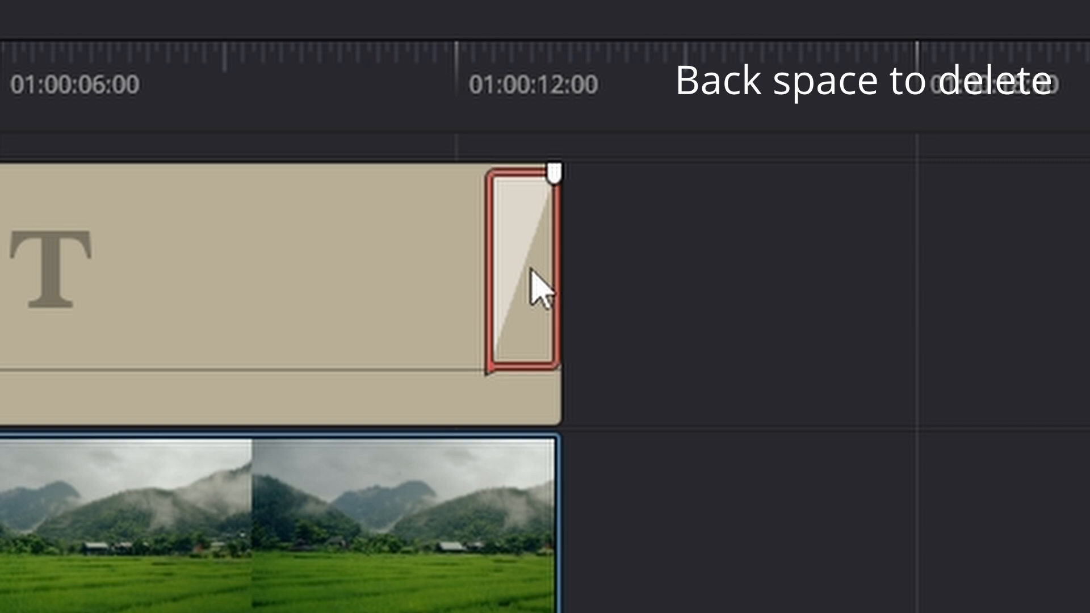
pyautogui.press('BackSpace')
# Select the Vietnam title clip and toggle the Inspector, leaving it open.
pyautogui.click(318, 259)
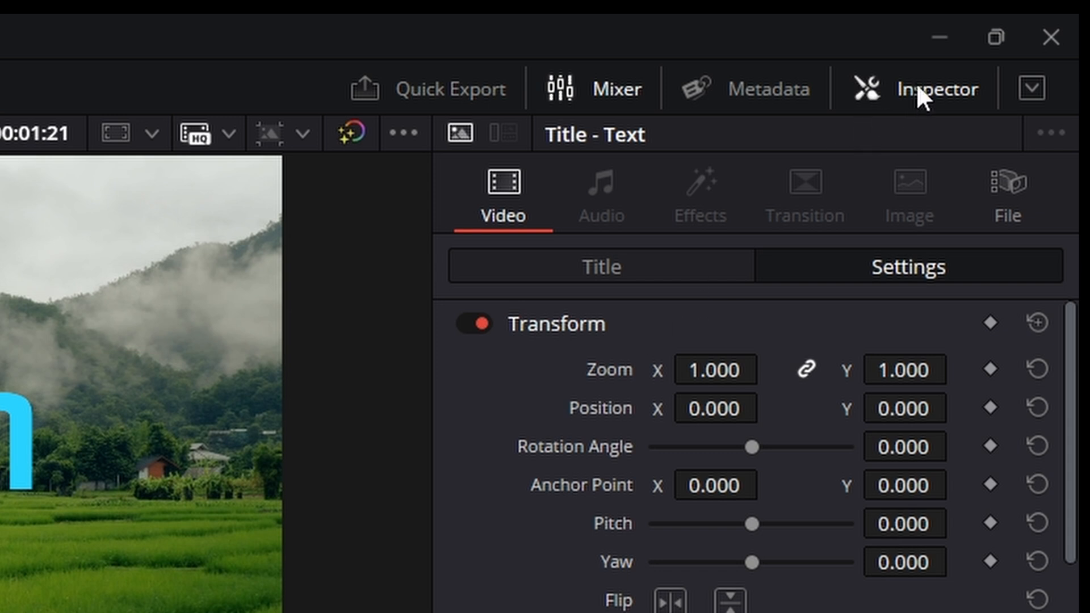
pyautogui.click(917, 82)
pyautogui.click(919, 81)
pyautogui.click(918, 81)
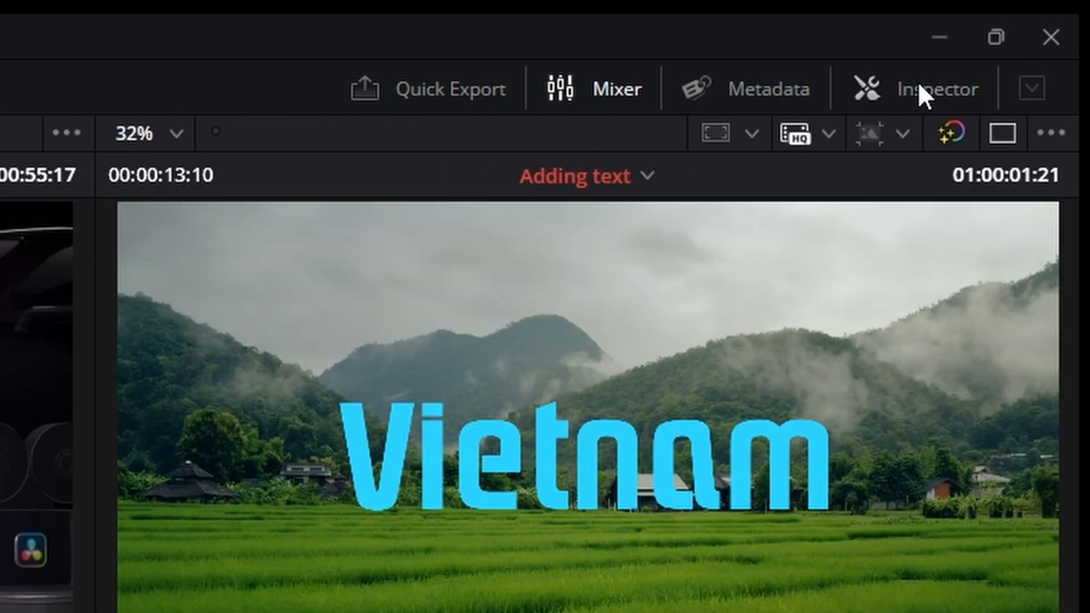
pyautogui.click(918, 81)
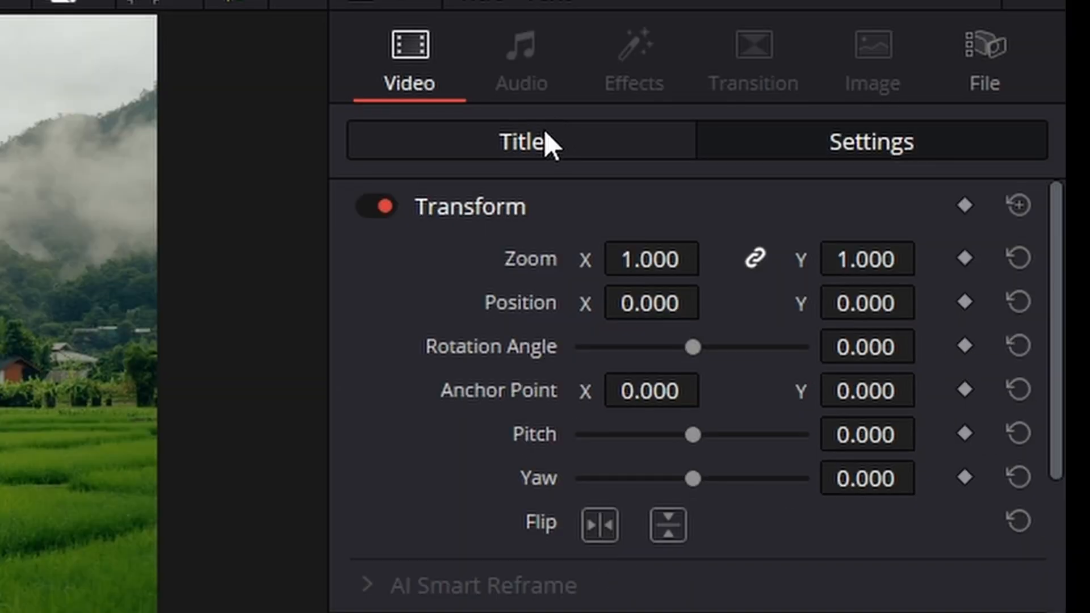
# Examine the title's rich text and stroke options, and its transform and cropping settings.
pyautogui.click(544, 139)
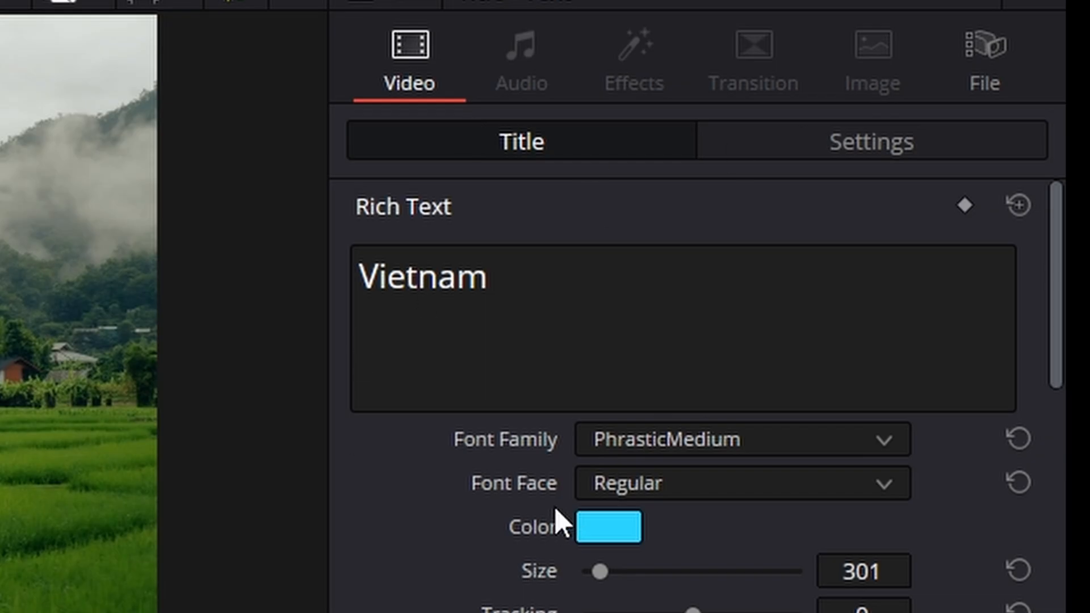
pyautogui.scroll(-5, 554, 506)
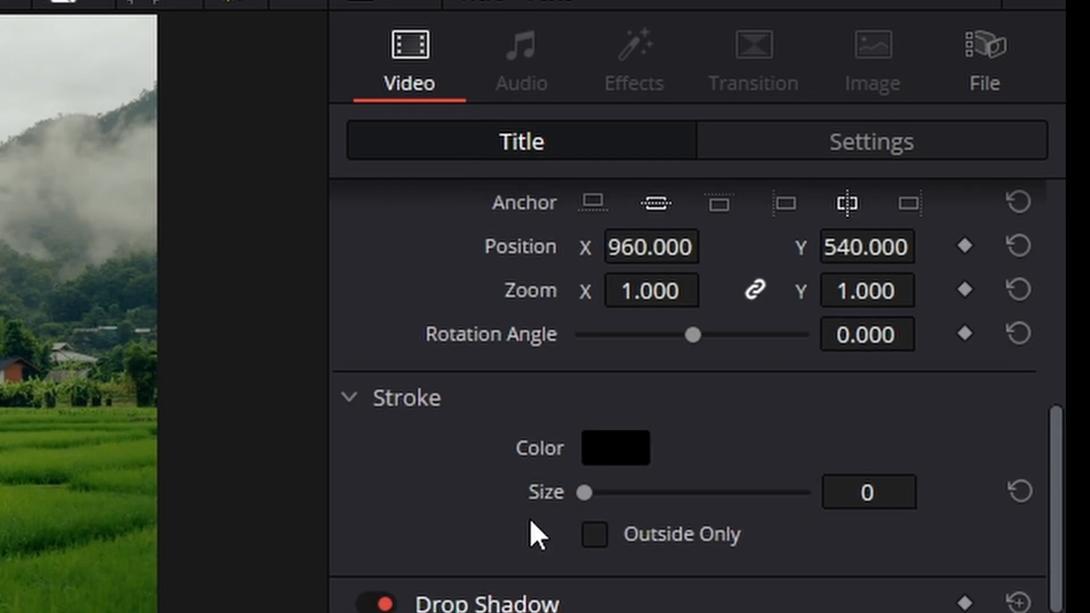
pyautogui.scroll(5, 529, 519)
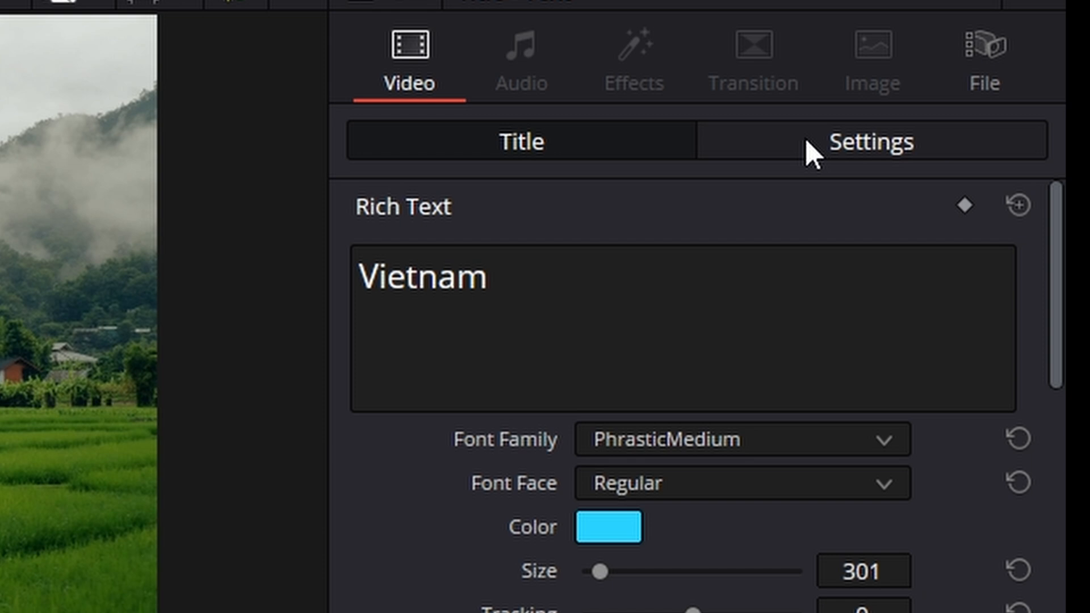
pyautogui.click(1069, 146)
pyautogui.scroll(-5, 637, 527)
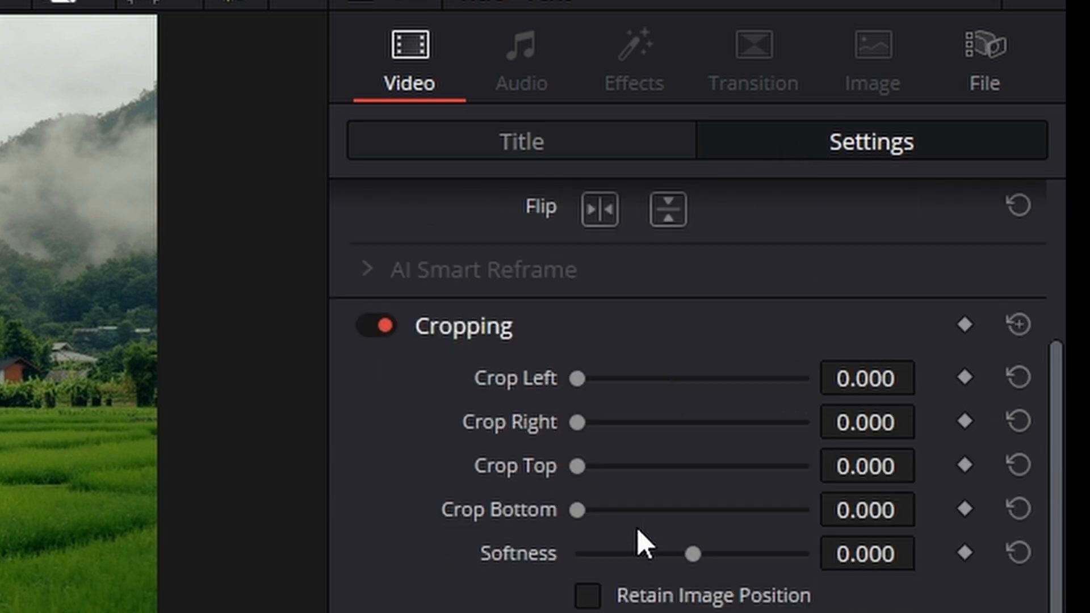
pyautogui.scroll(5, 638, 527)
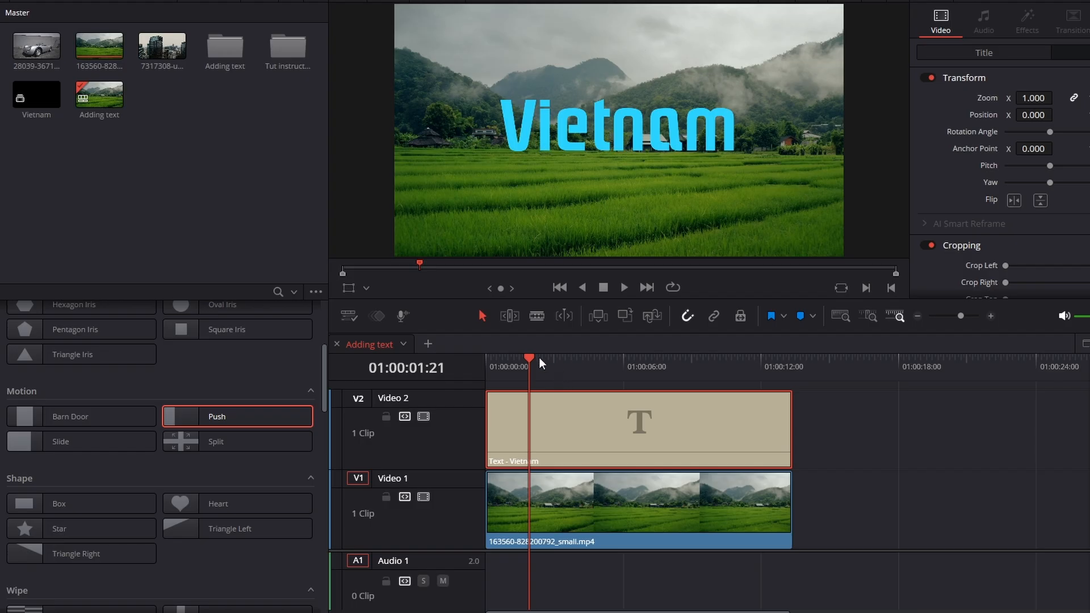
# Add a Position keyframe to the title's transform at 01:00:01:21, then return the playhead to the start of the clip.
pyautogui.moveTo(540, 360); pyautogui.dragTo(489, 363)
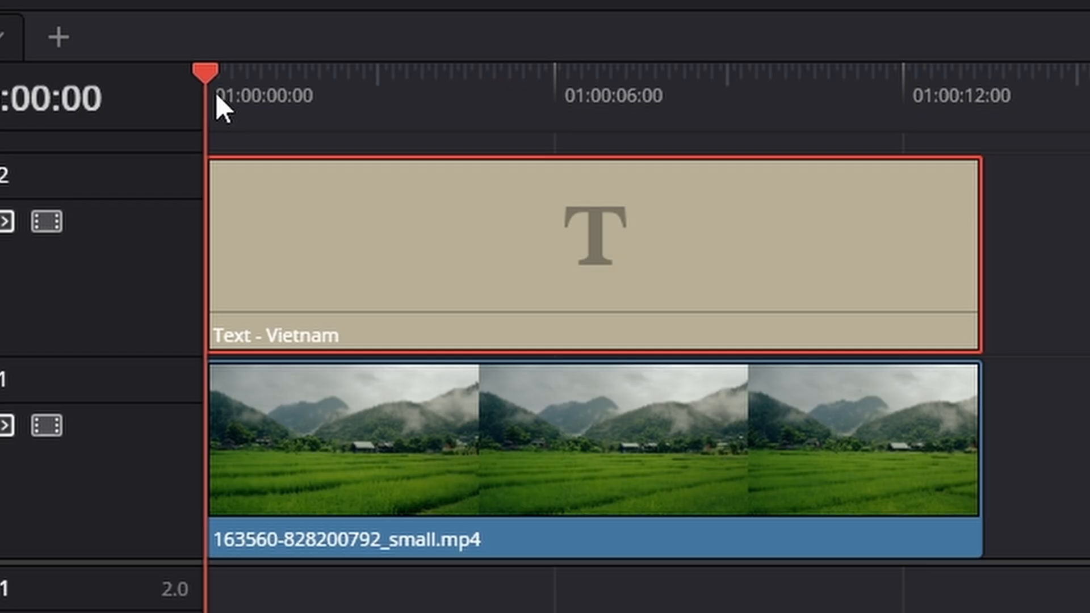
pyautogui.moveTo(216, 95); pyautogui.dragTo(309, 99)
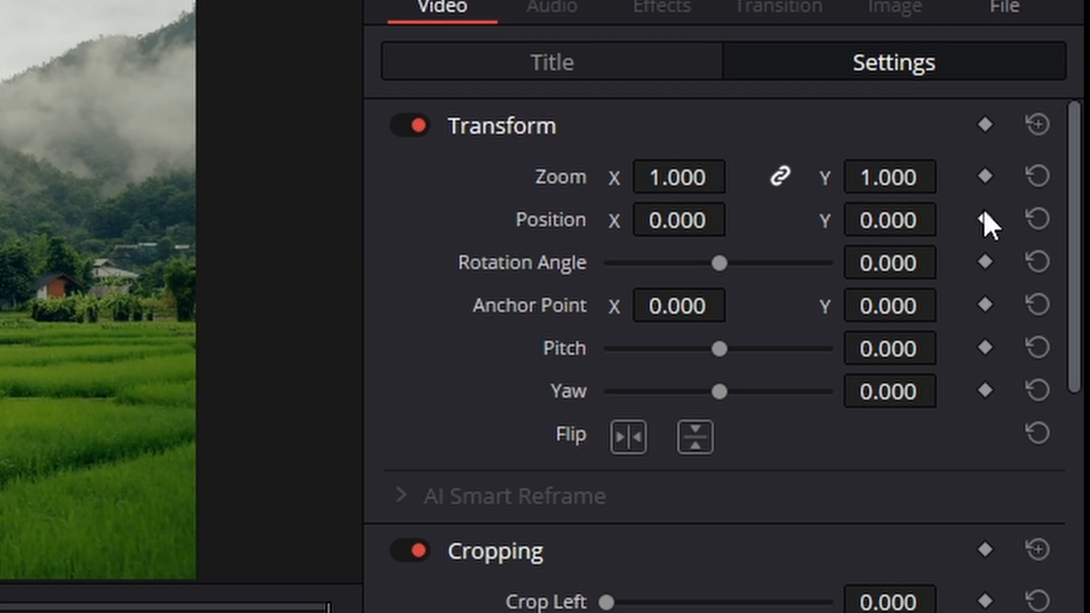
pyautogui.click(983, 219)
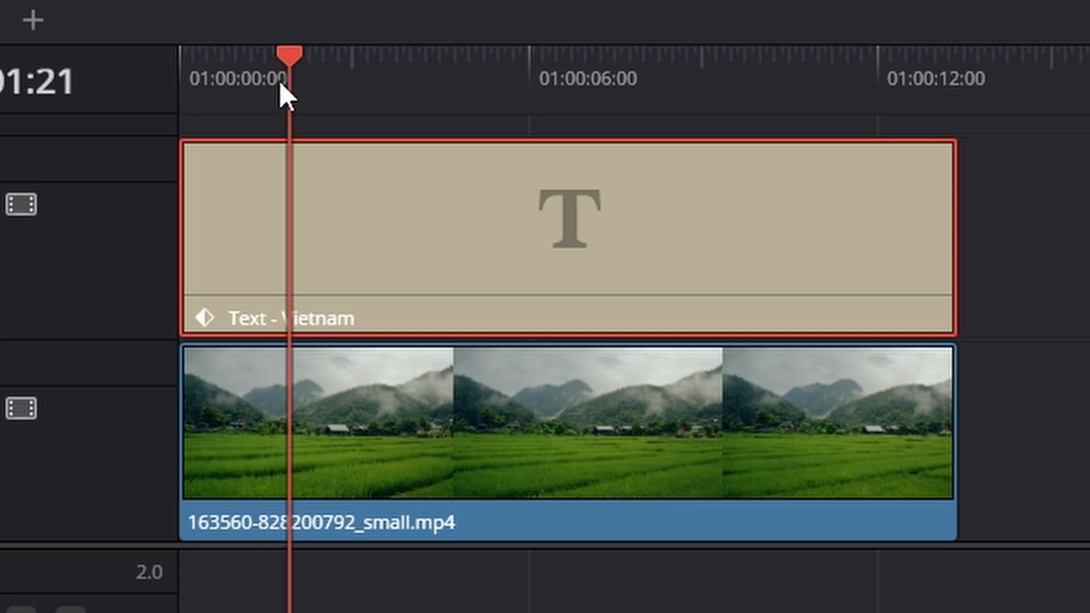
pyautogui.moveTo(279, 81); pyautogui.dragTo(159, 91)
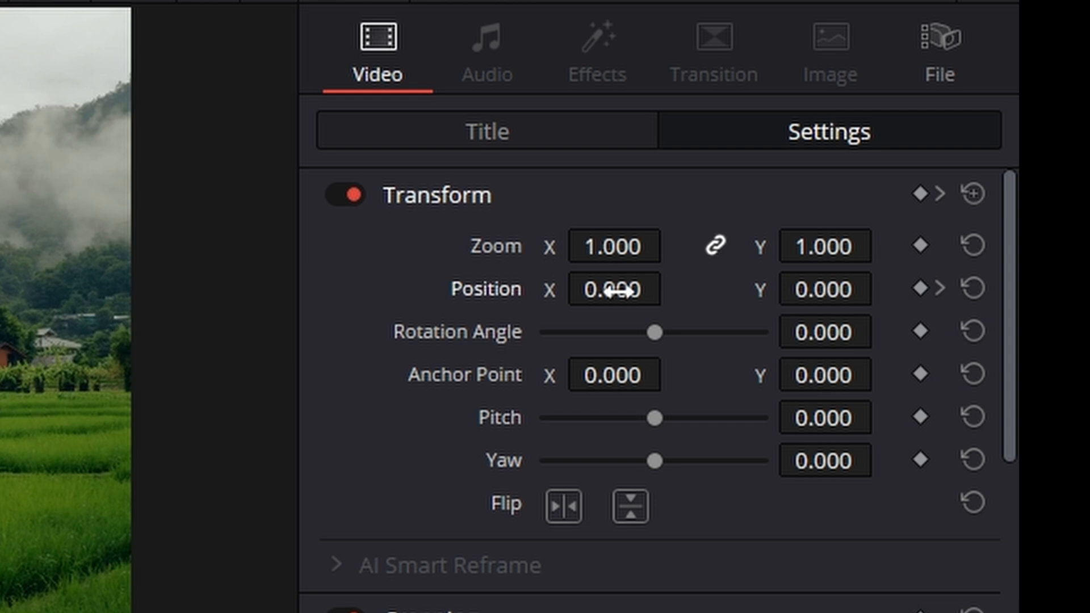
# Move the title out of the frame at the clip's start with a Position X of -1734, and play back the entrance.
pyautogui.moveTo(618, 291); pyautogui.dragTo(545, 291)
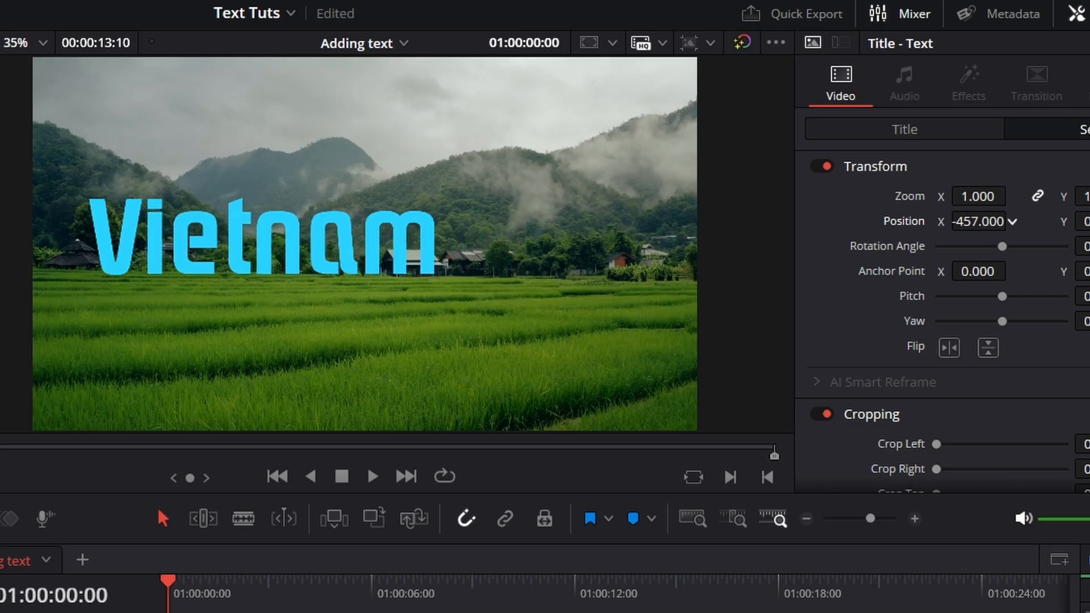
pyautogui.moveTo(978, 221); pyautogui.dragTo(910, 221)
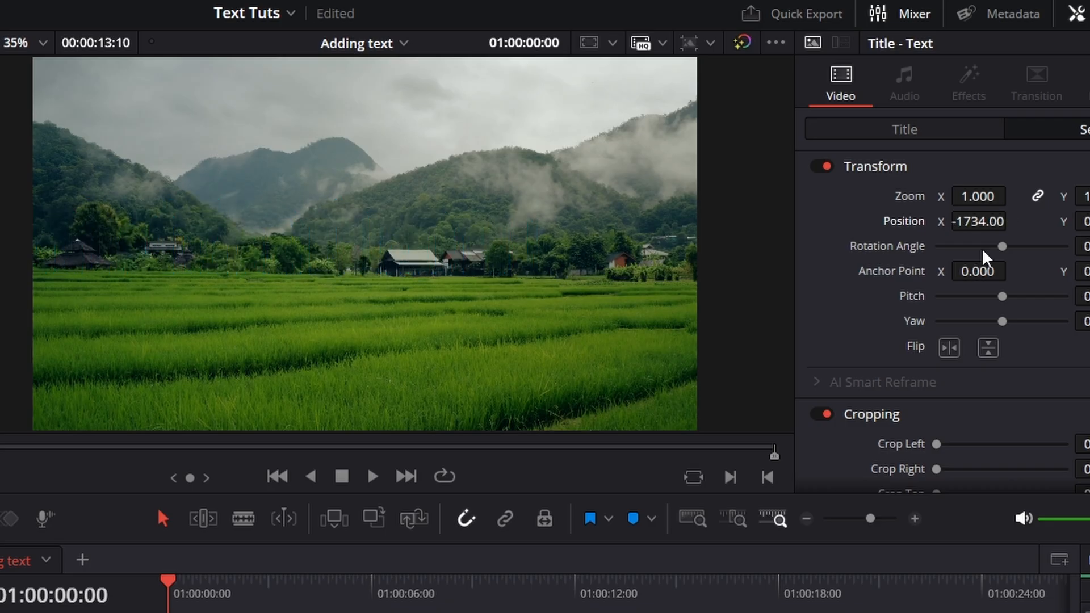
pyautogui.press('space')
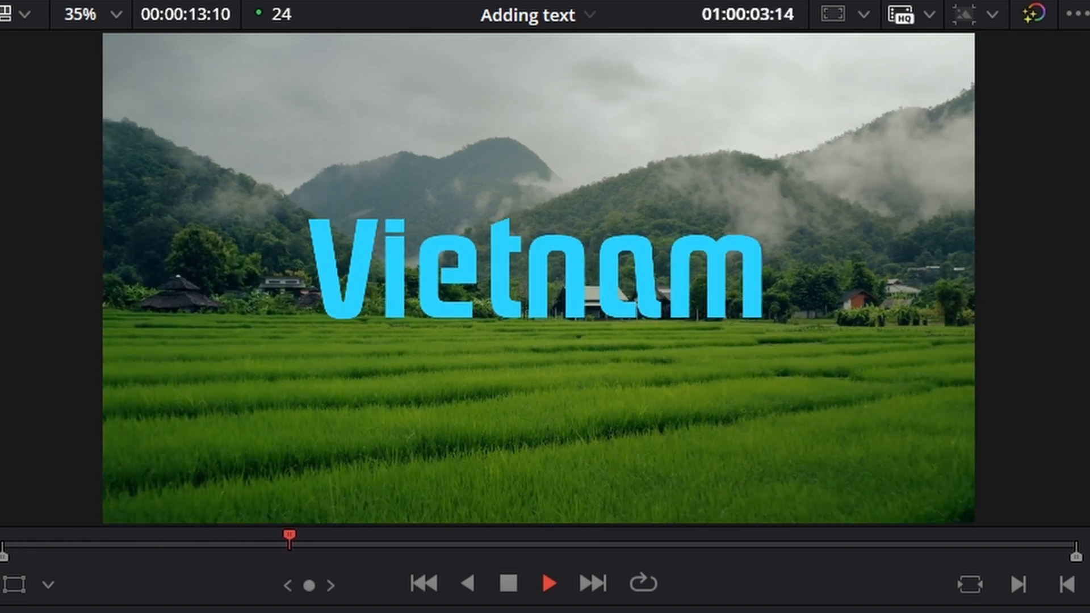
pyautogui.press('space')
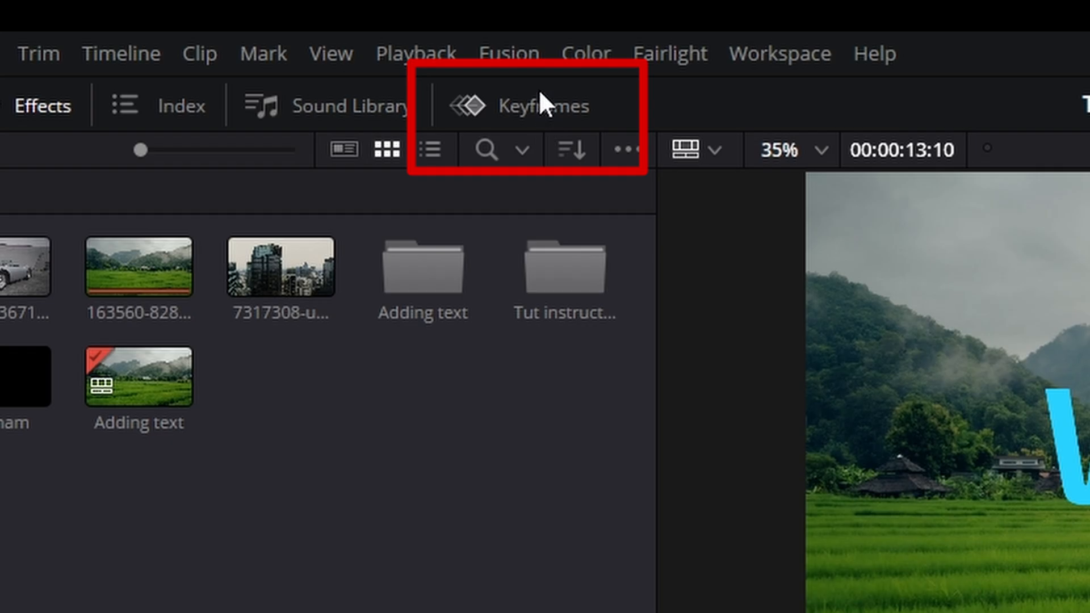
# In the keyframe curves, apply Ease In and Out to the title's second position keyframe and lengthen its incoming handle, and preview the motion.
pyautogui.click(539, 105)
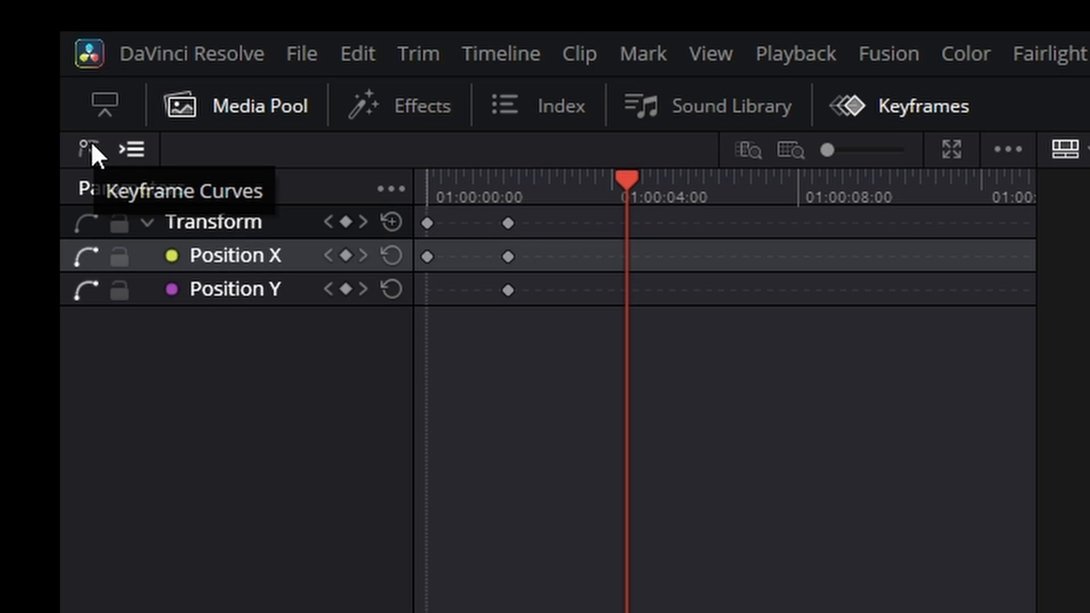
pyautogui.click(93, 146)
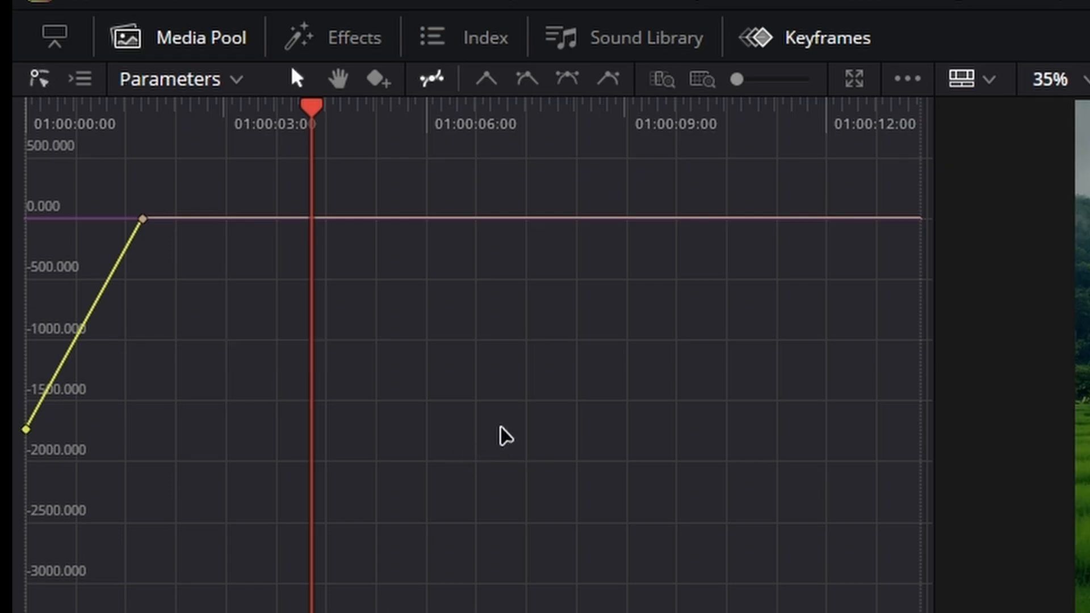
pyautogui.moveTo(500, 423); pyautogui.dragTo(105, 180)
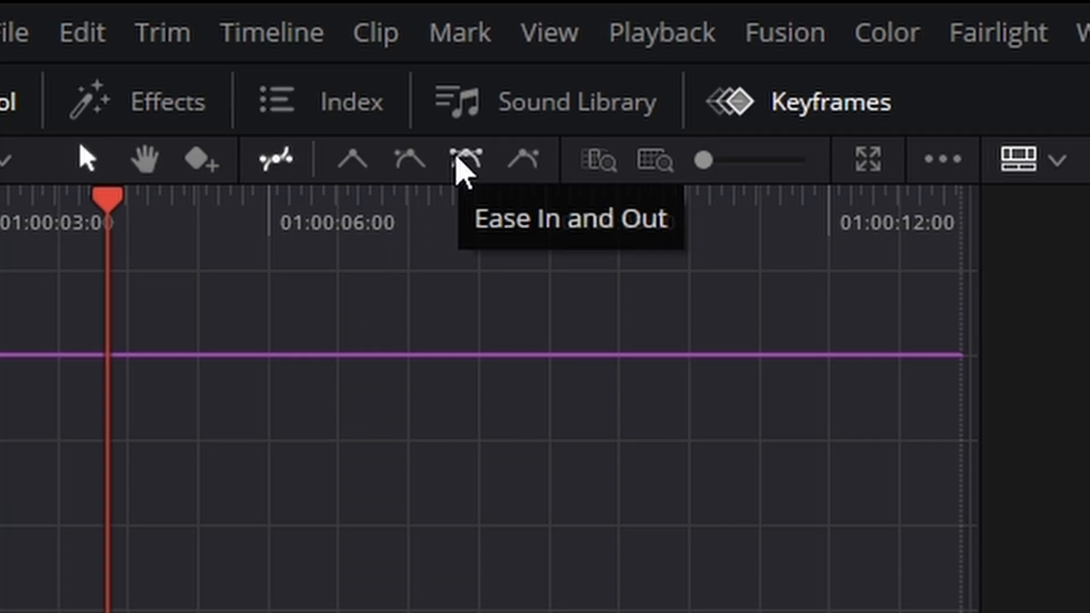
pyautogui.click(461, 161)
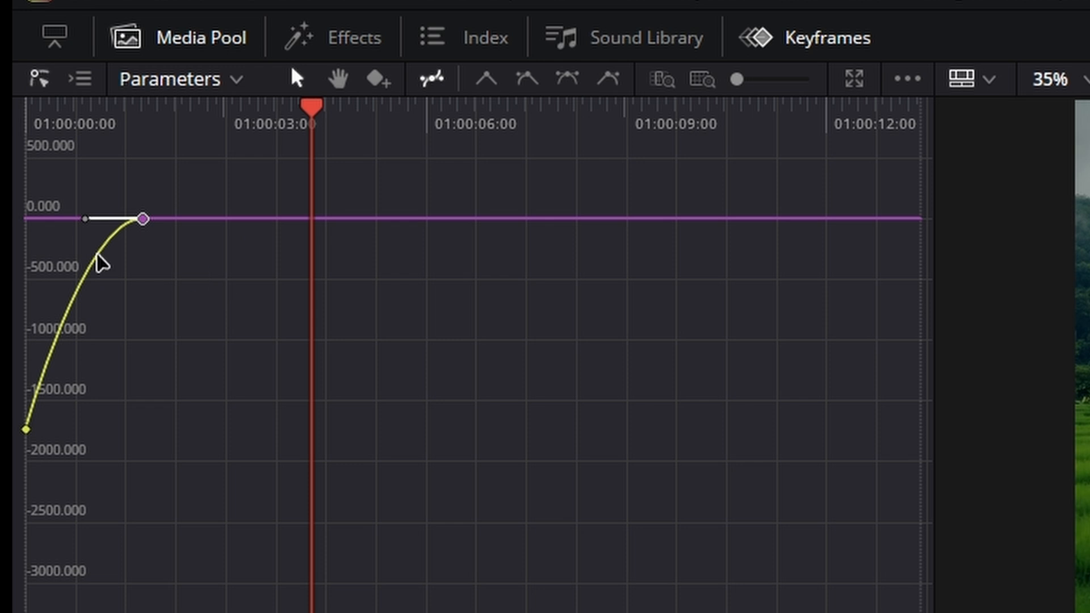
pyautogui.moveTo(88, 226)
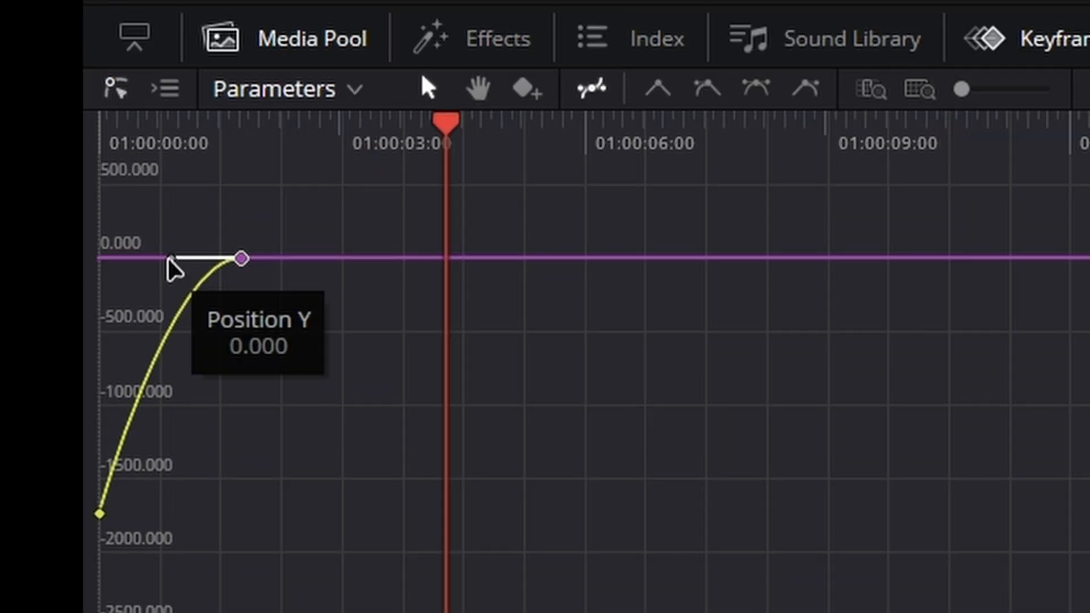
pyautogui.moveTo(170, 260); pyautogui.dragTo(137, 261)
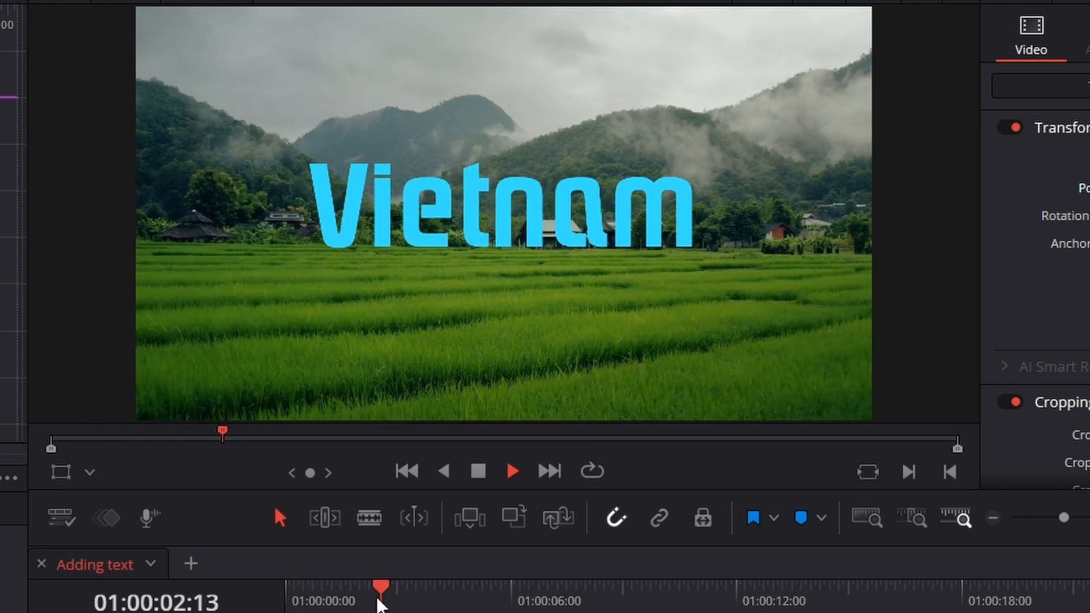
pyautogui.press('Home')
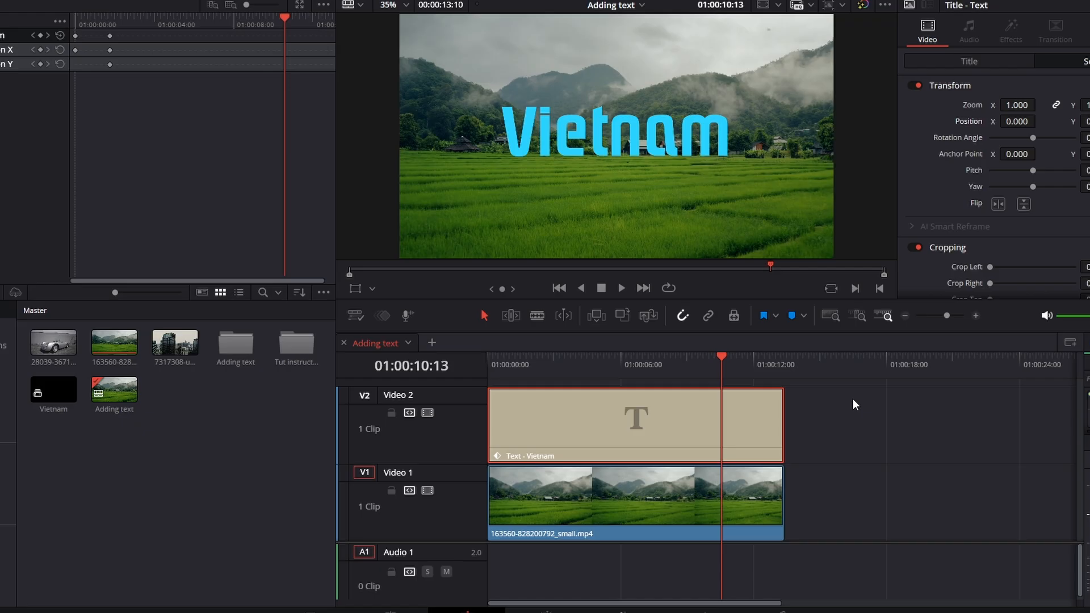
# Keyframe the title's position shortly before 01:00:12:00 and out of the frame at the clip's end, and play the animation from the start.
pyautogui.moveTo(717, 367); pyautogui.dragTo(748, 374)
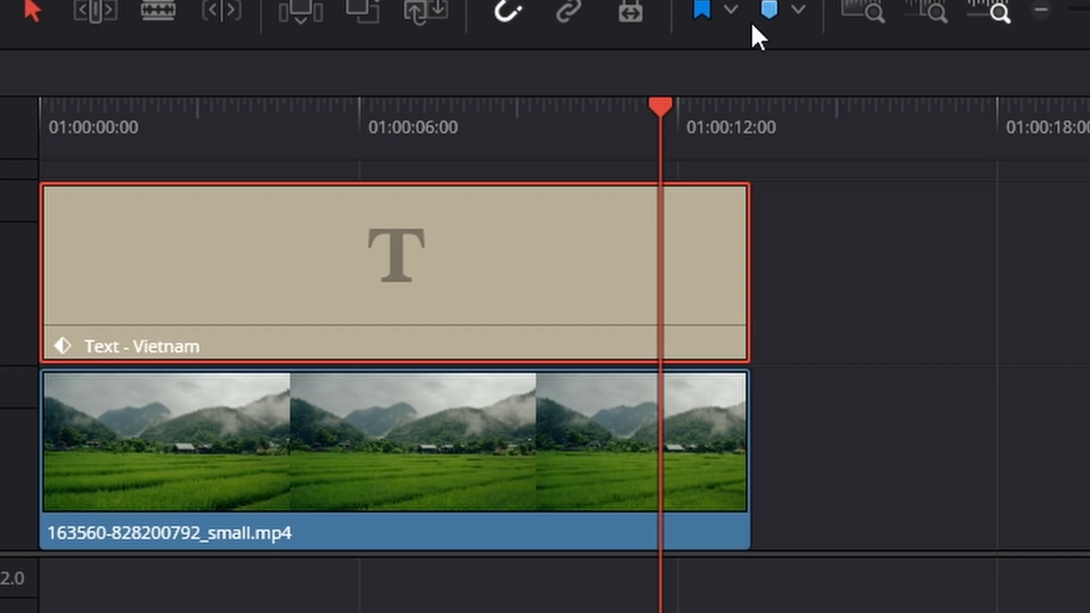
pyautogui.moveTo(660, 111); pyautogui.dragTo(735, 114)
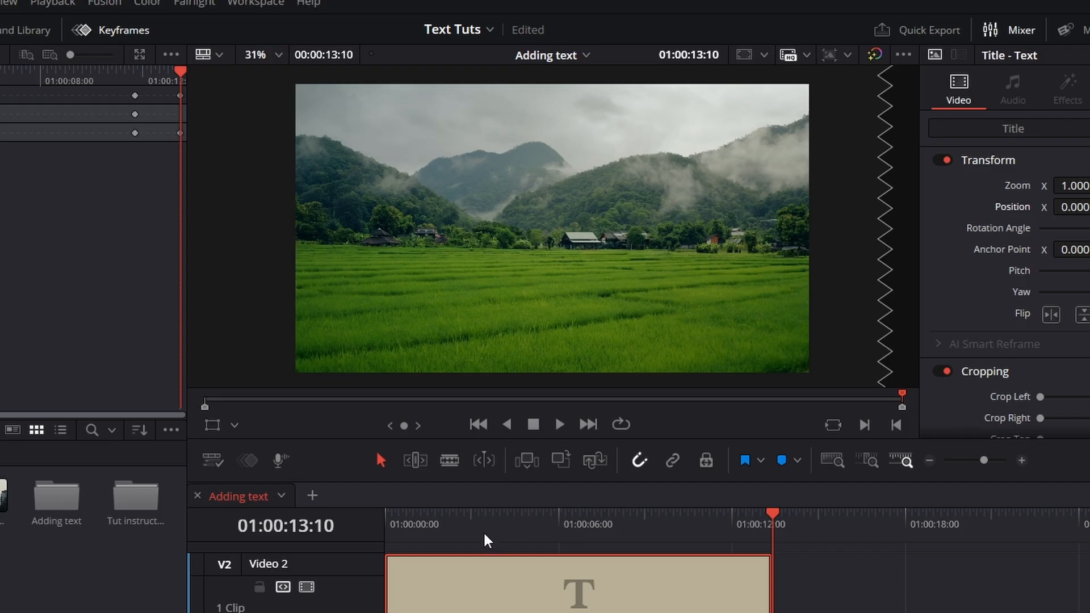
pyautogui.click(388, 527)
pyautogui.press('space')
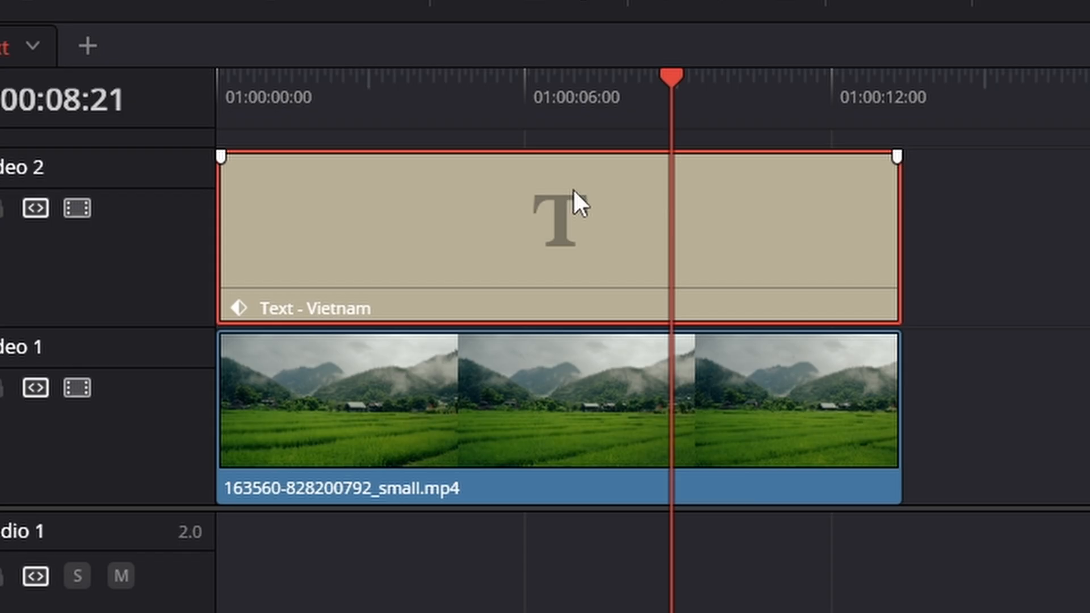
# Store the animated title from the timeline in the media pool's Master bin and rename it Vietnam.
pyautogui.moveTo(571, 190); pyautogui.dragTo(294, 175)
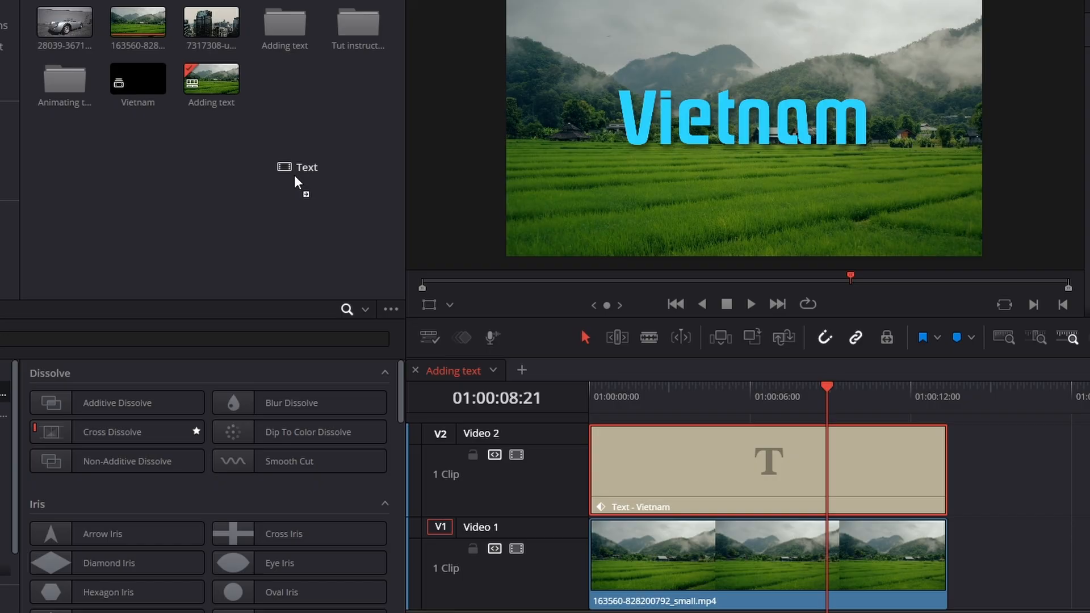
pyautogui.moveTo(294, 175); pyautogui.dragTo(292, 173)
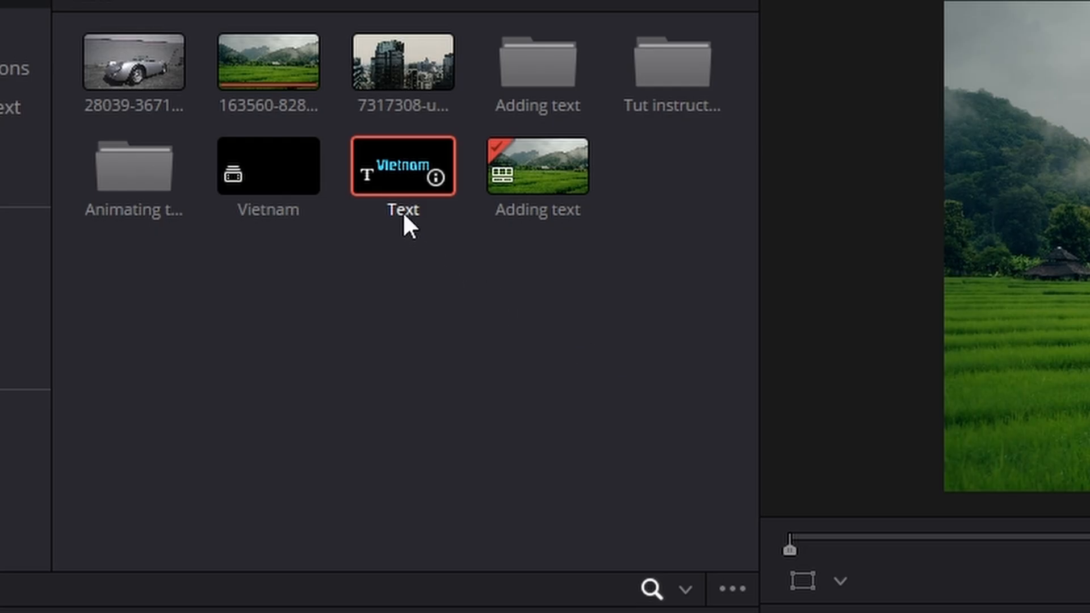
pyautogui.click(404, 214)
pyautogui.click(406, 208)
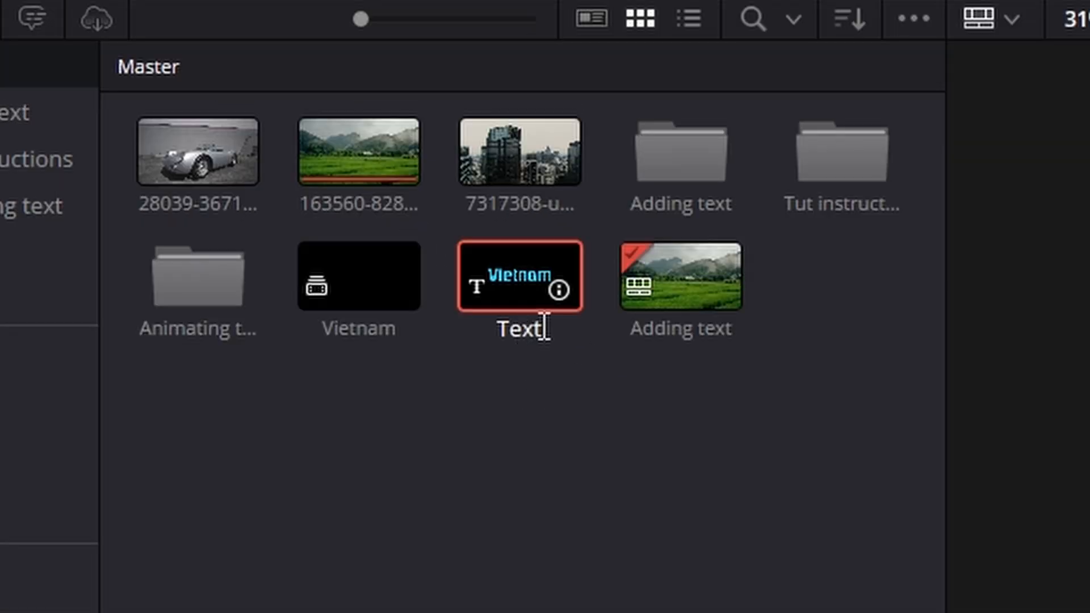
pyautogui.doubleClick(536, 338)
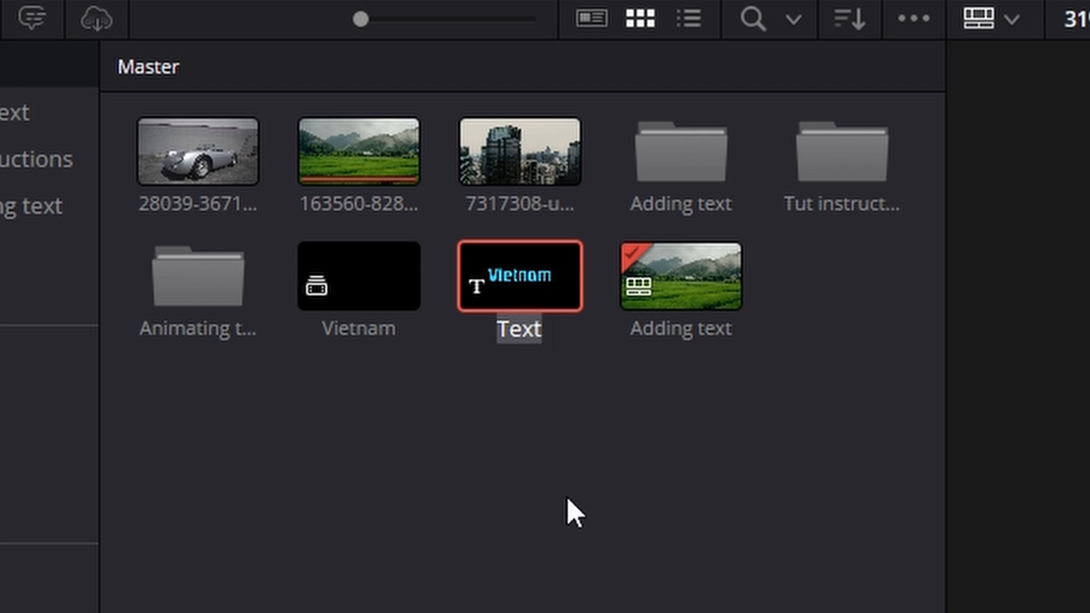
pyautogui.press('BackSpace')
pyautogui.write('Vie')
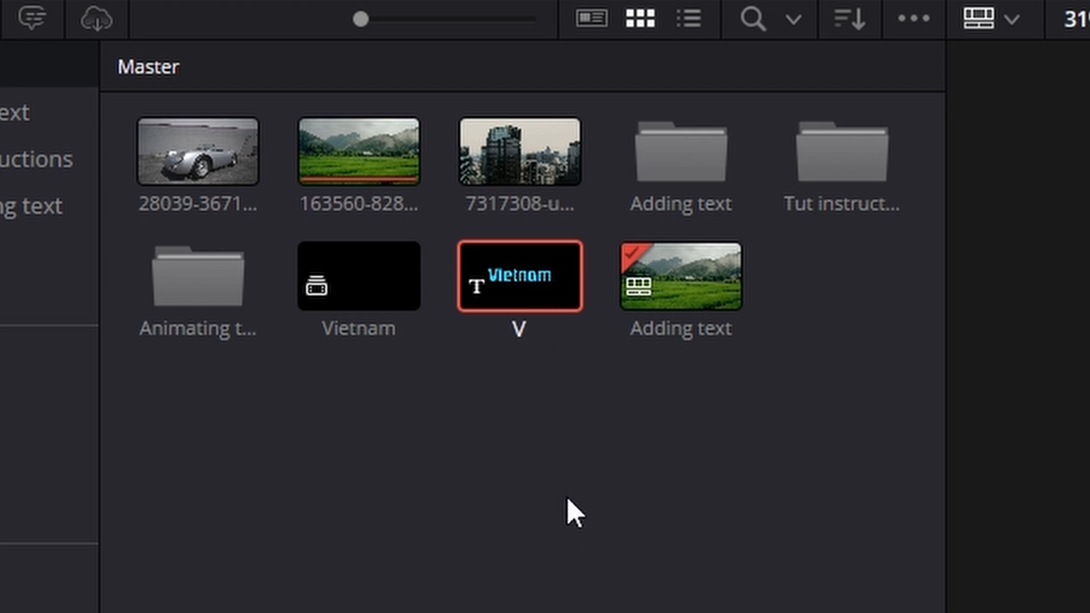
pyautogui.write('tnam')
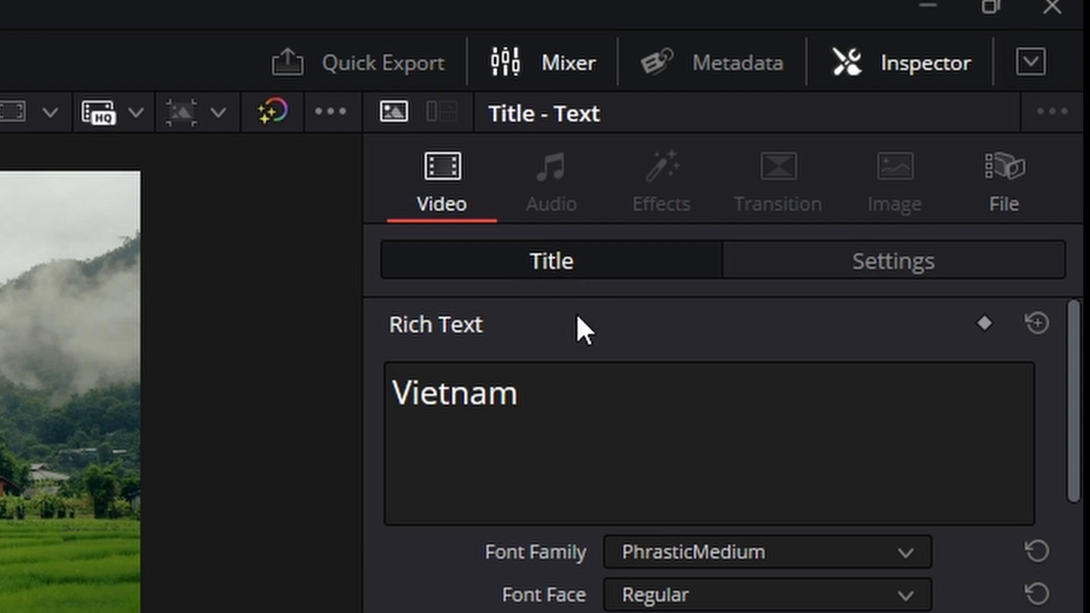
# Examine the title's Drop Shadow and Background settings.
pyautogui.scroll(-15, 687, 479)
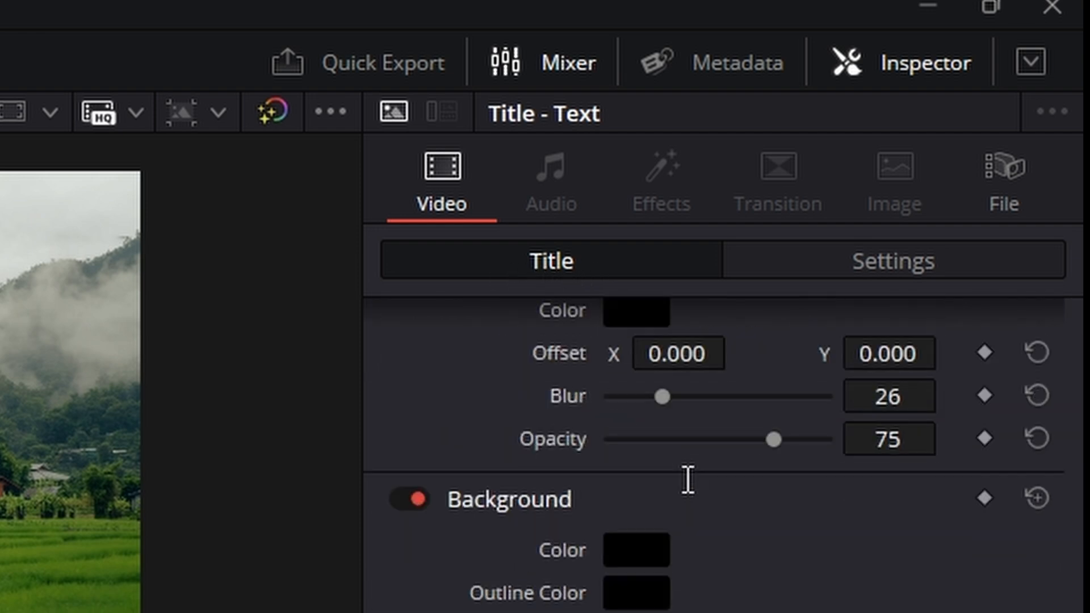
pyautogui.scroll(3, 688, 479)
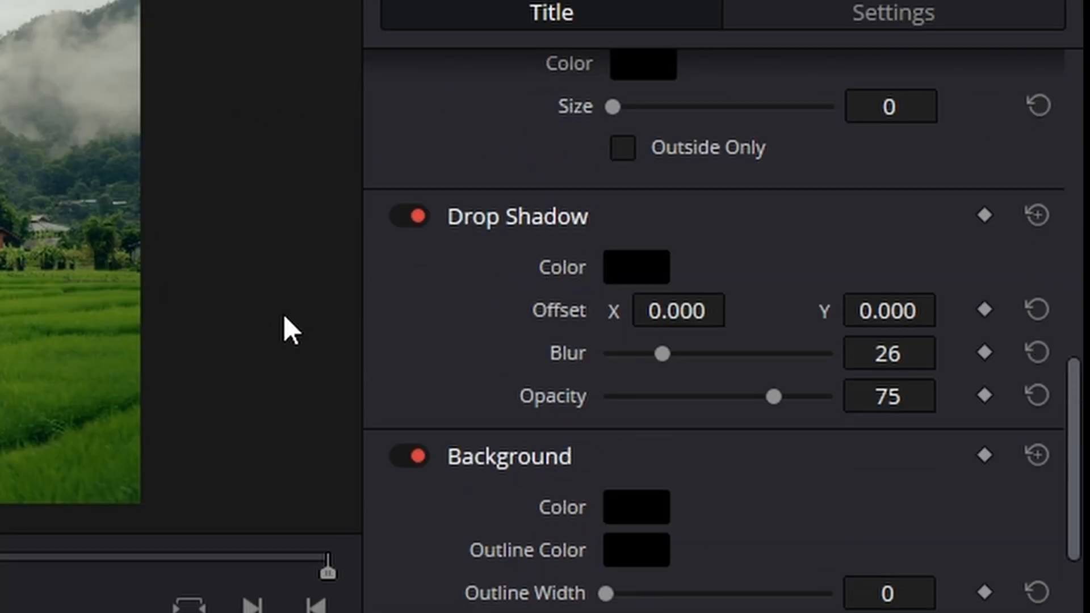